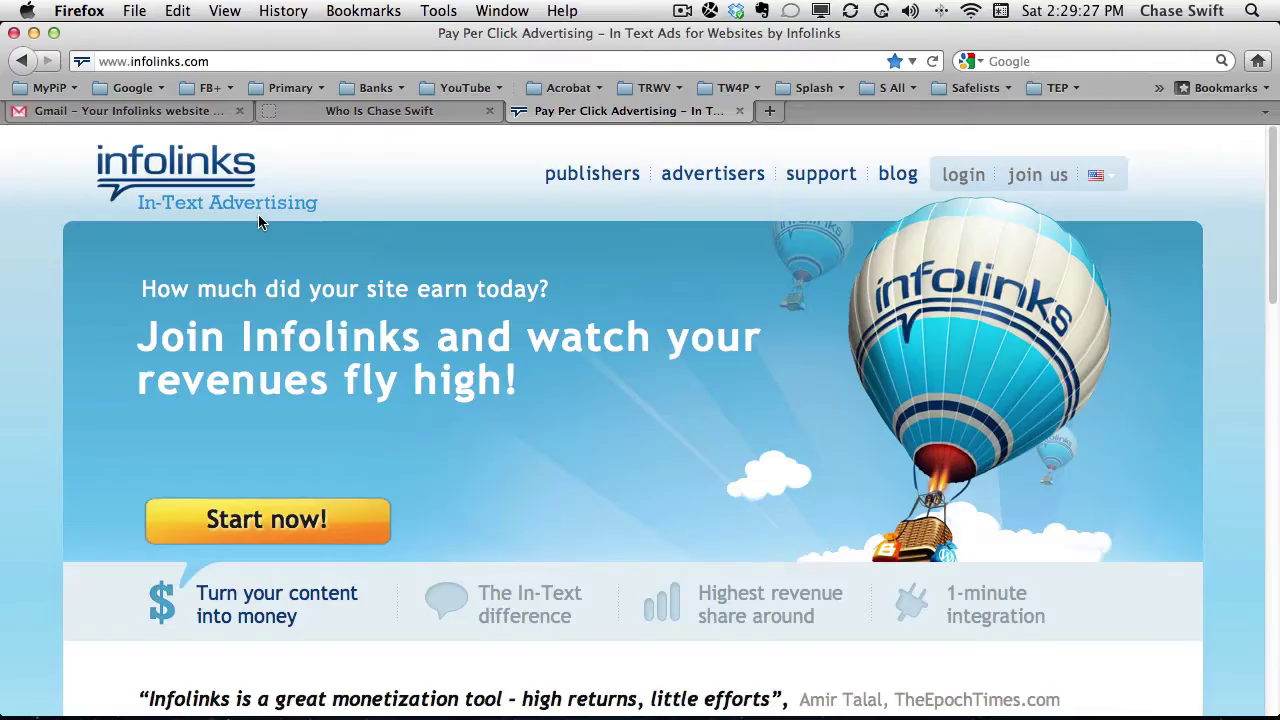
Open the Infolinks approval email and highlight its subject line and the word 'Congratulations'.
click(199, 112)
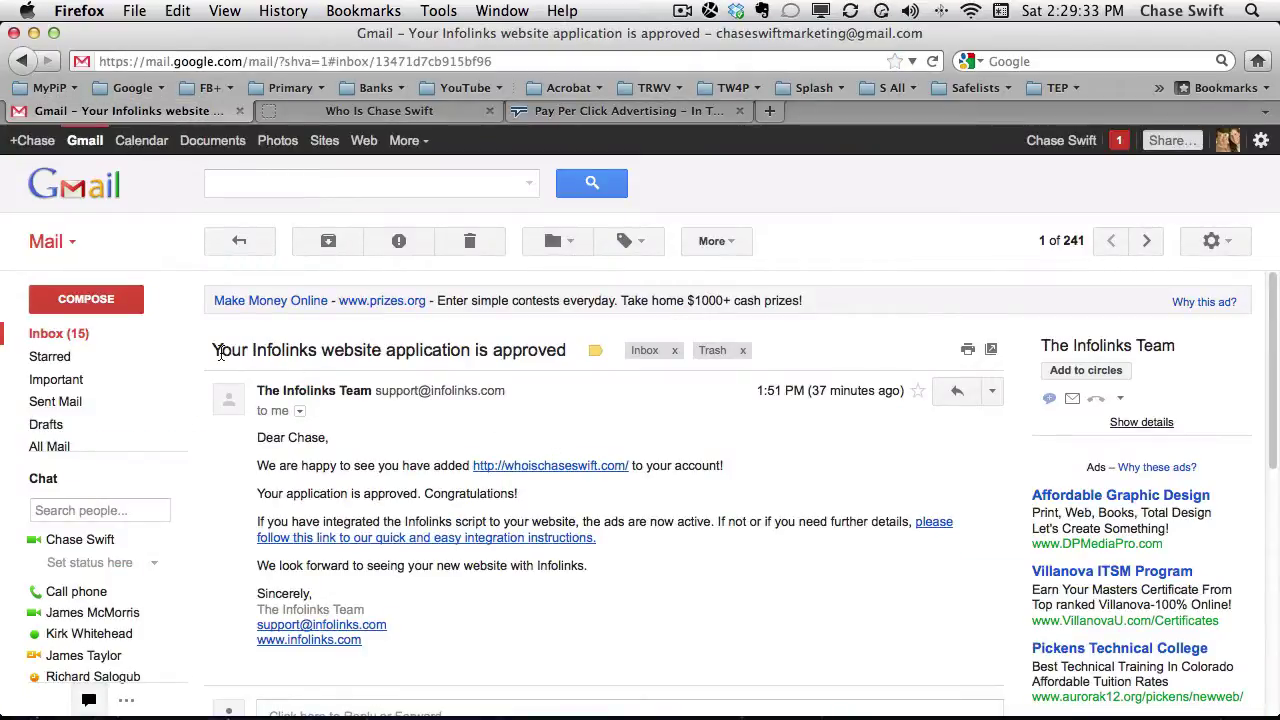
drag(213, 352, 548, 357)
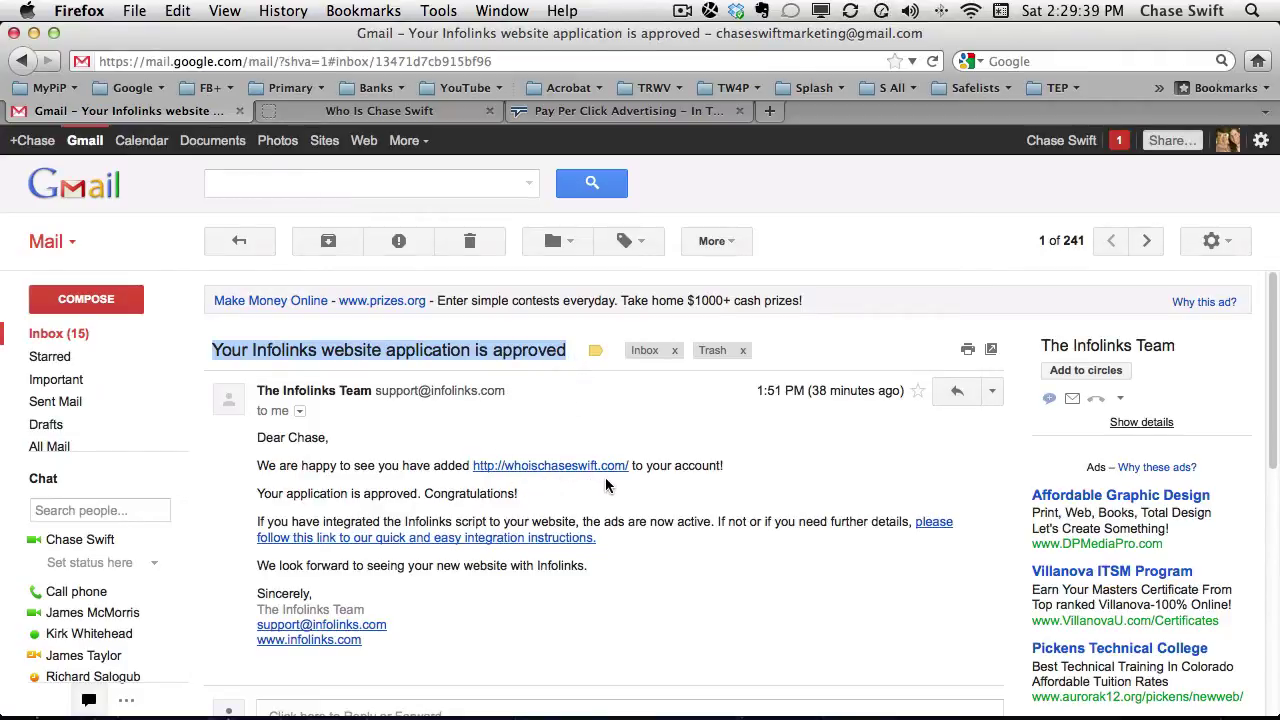
double_click(465, 495)
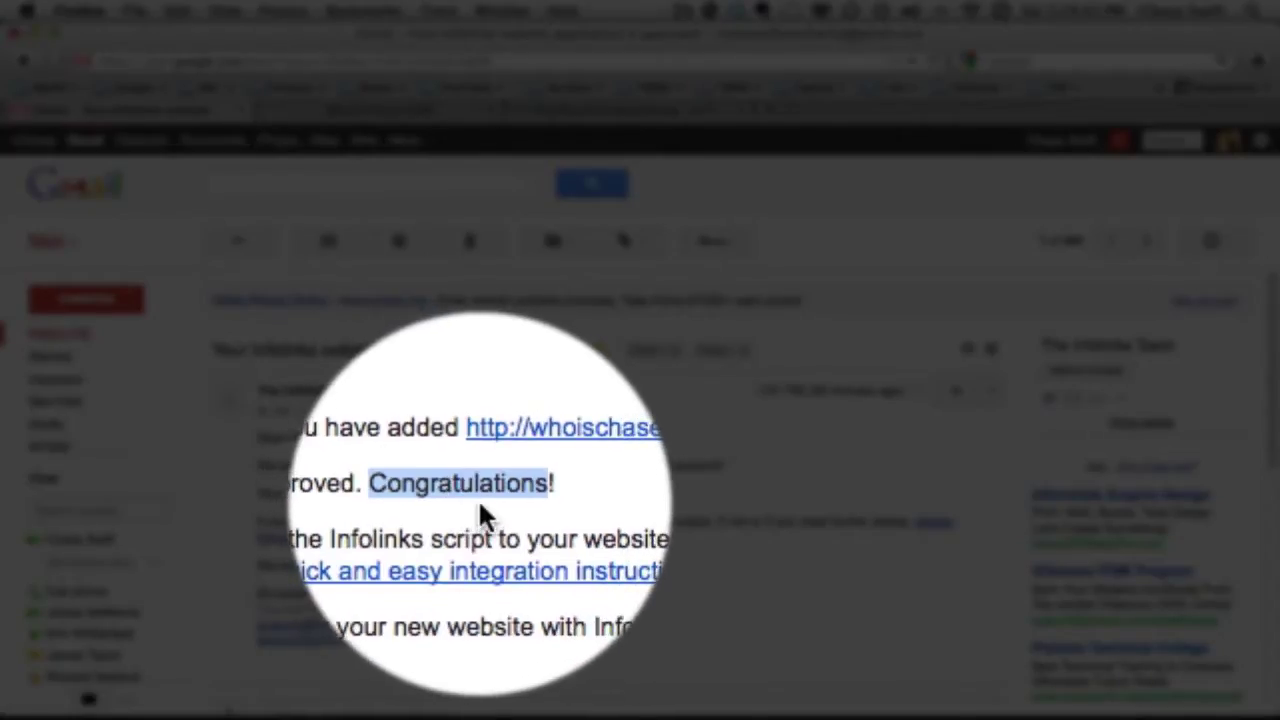
click(480, 500)
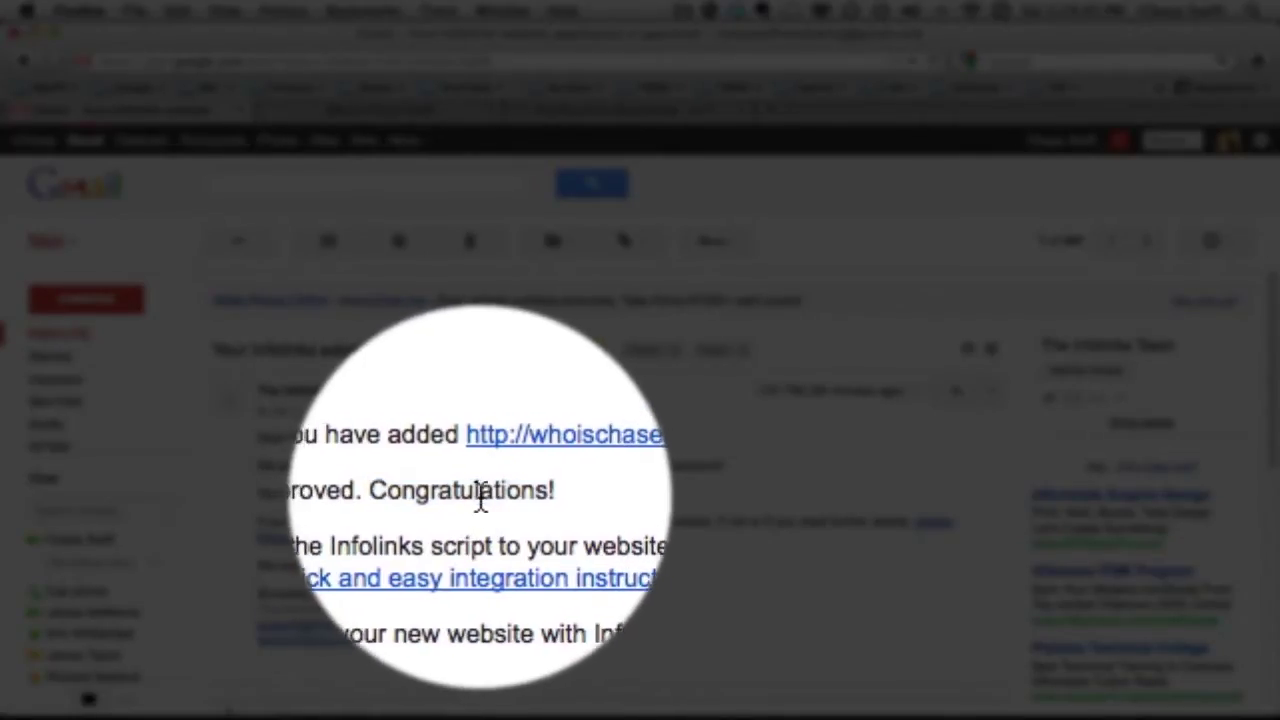
Scroll through the latest Who Is Chase Swift blog post, then go back to Infolinks.
click(440, 111)
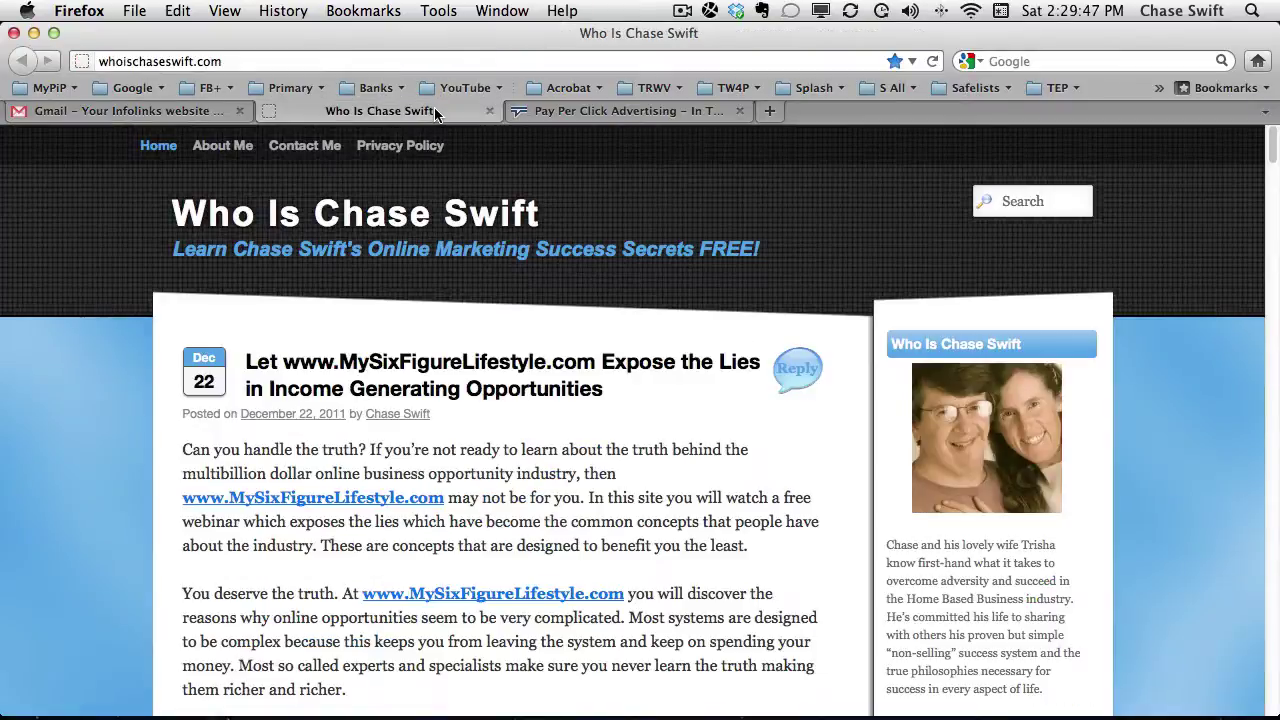
scroll(592, 503, down, 5)
scroll(596, 503, down, 6)
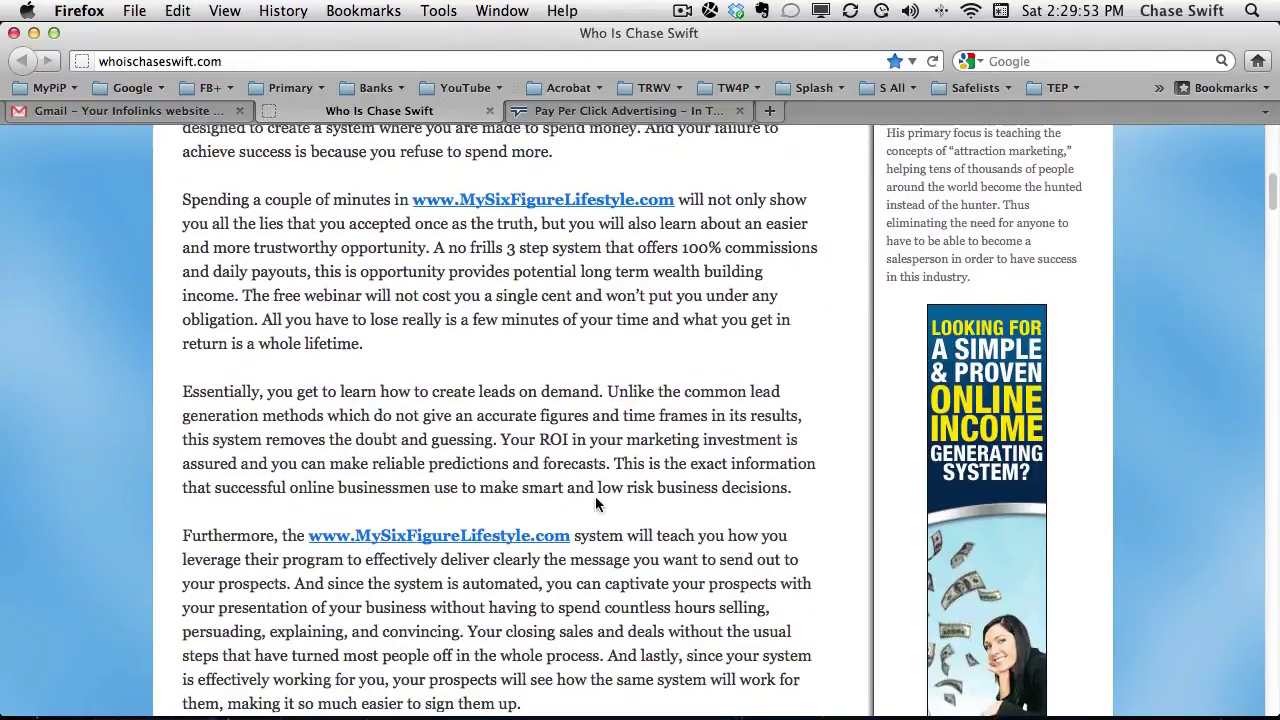
scroll(596, 503, up, 11)
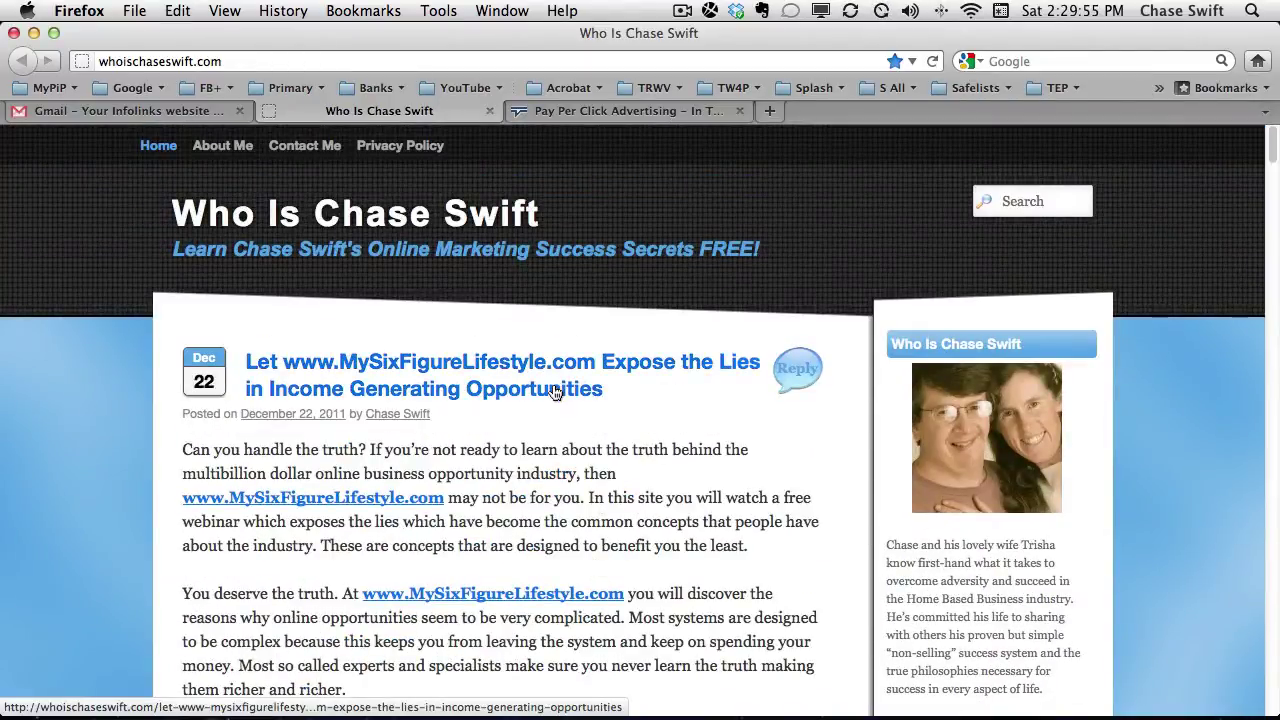
click(608, 112)
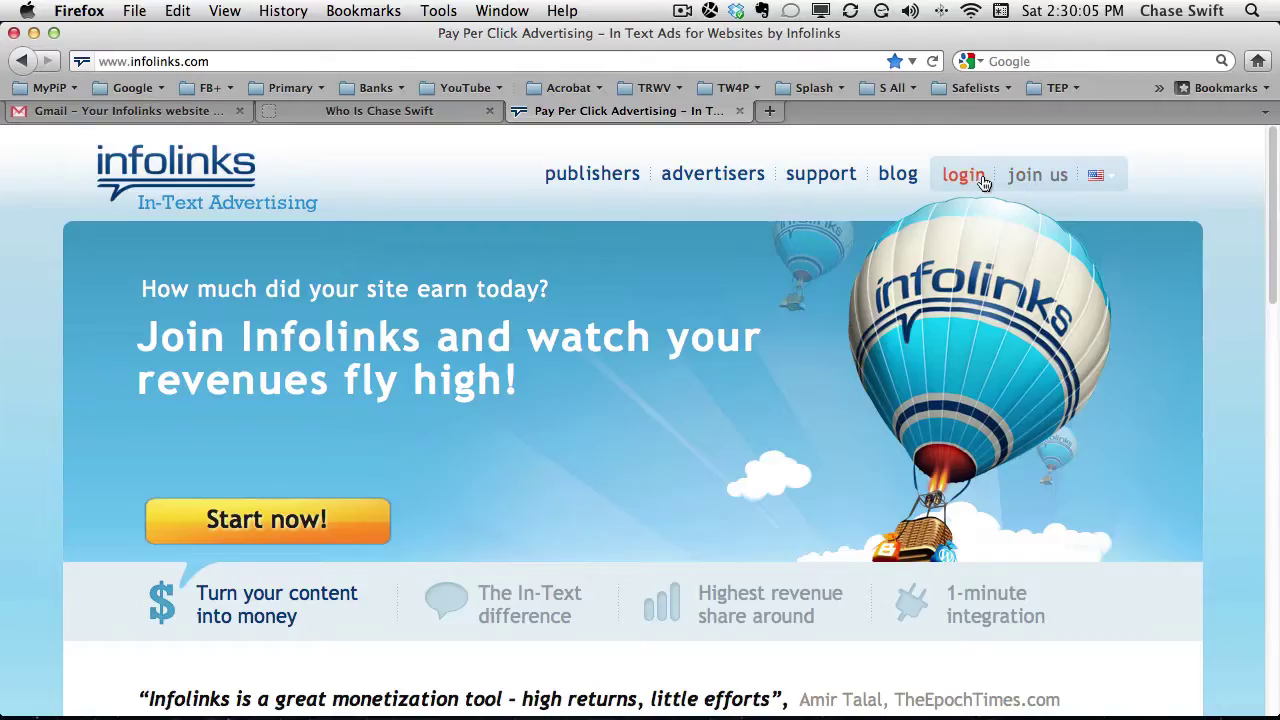
Log in to Infolinks as a publisher using the saved email and password.
click(971, 172)
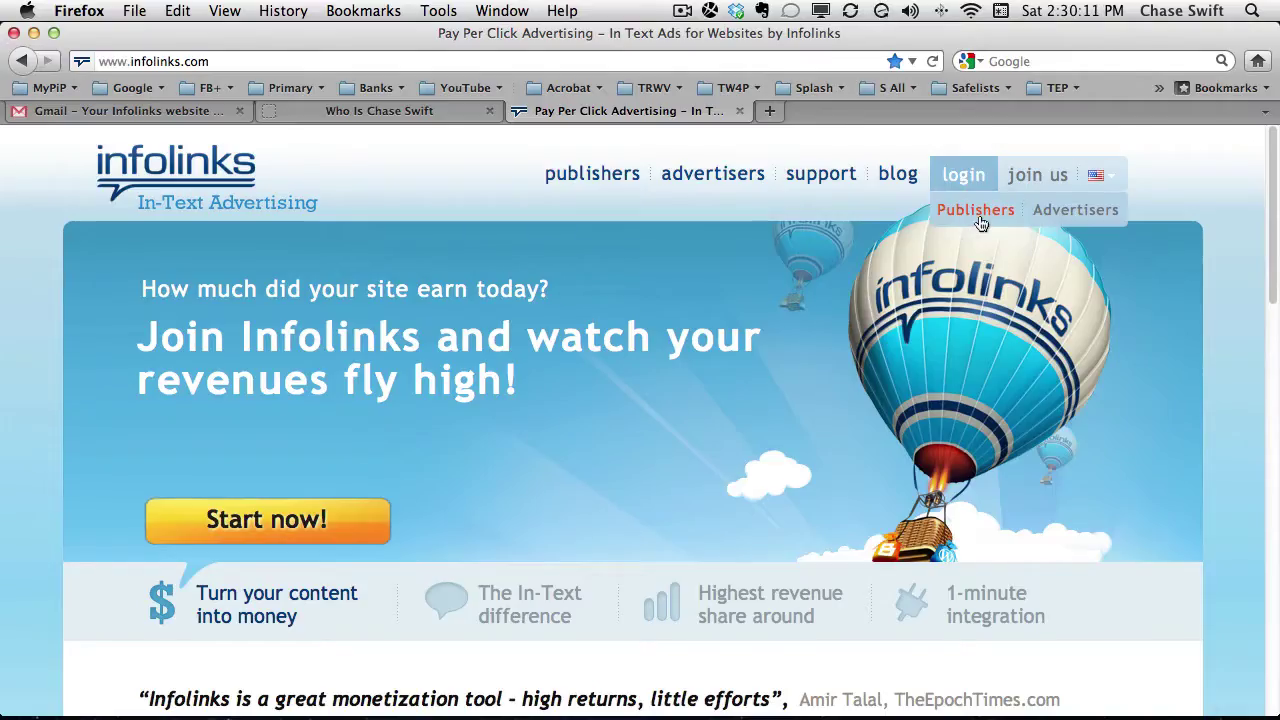
click(972, 212)
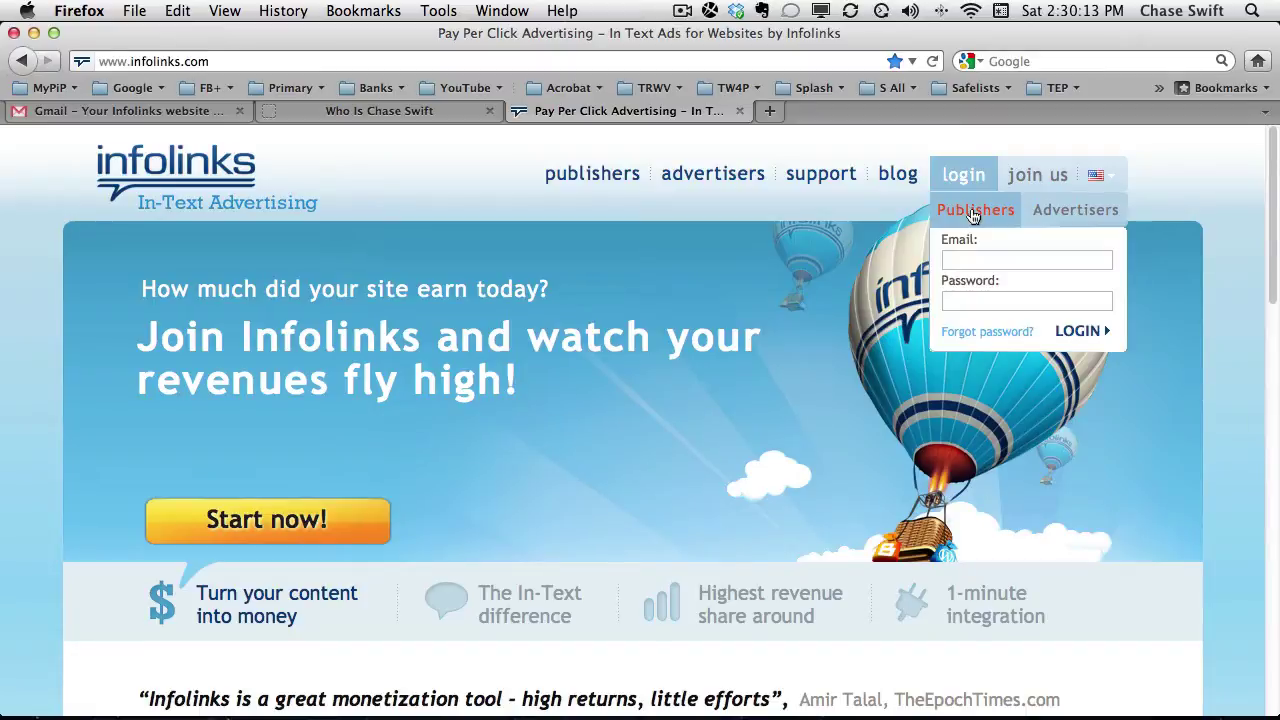
click(965, 262)
click(978, 299)
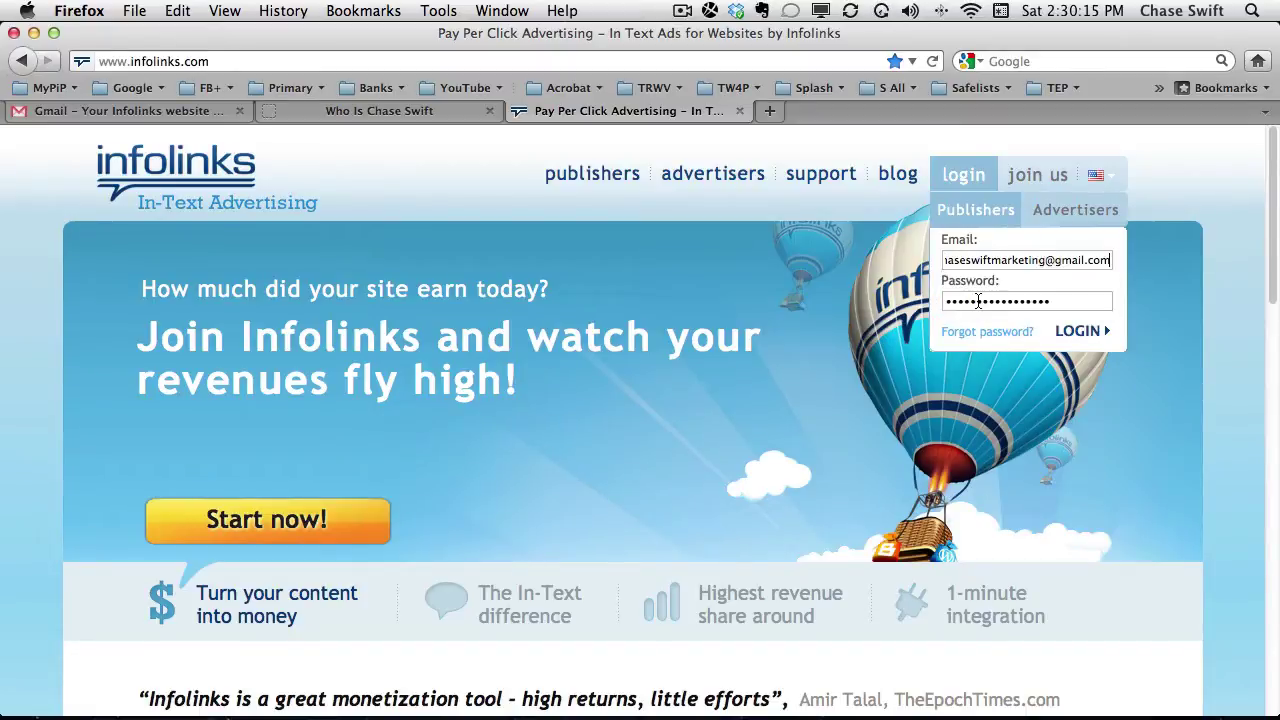
click(1085, 332)
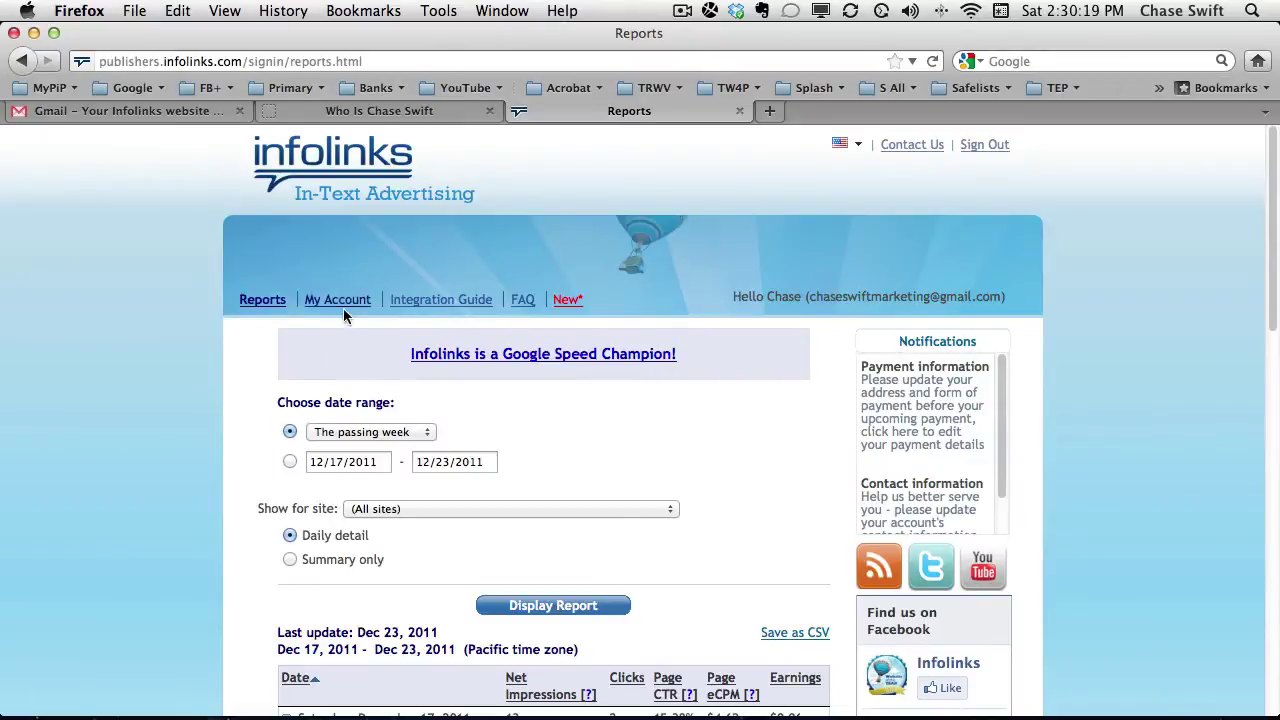
Open the Integration Guide and select website 4, whoischaseswift.com.
click(427, 304)
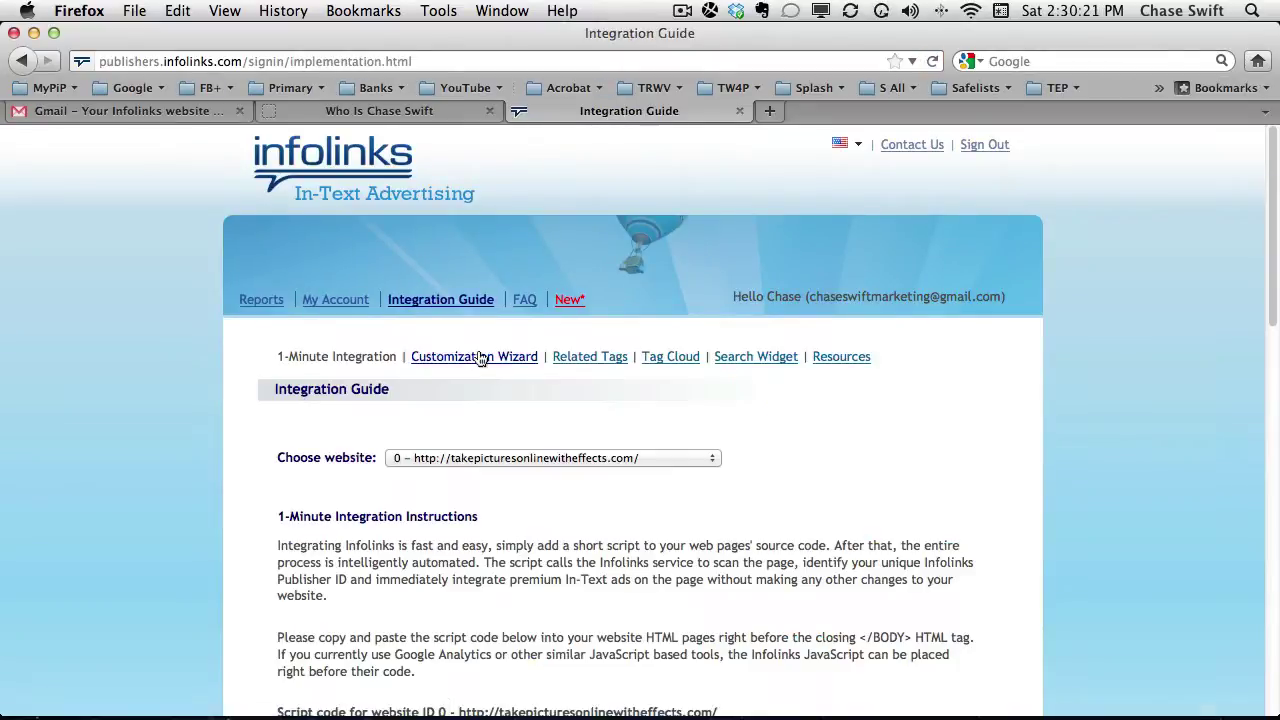
click(531, 457)
click(526, 541)
click(516, 457)
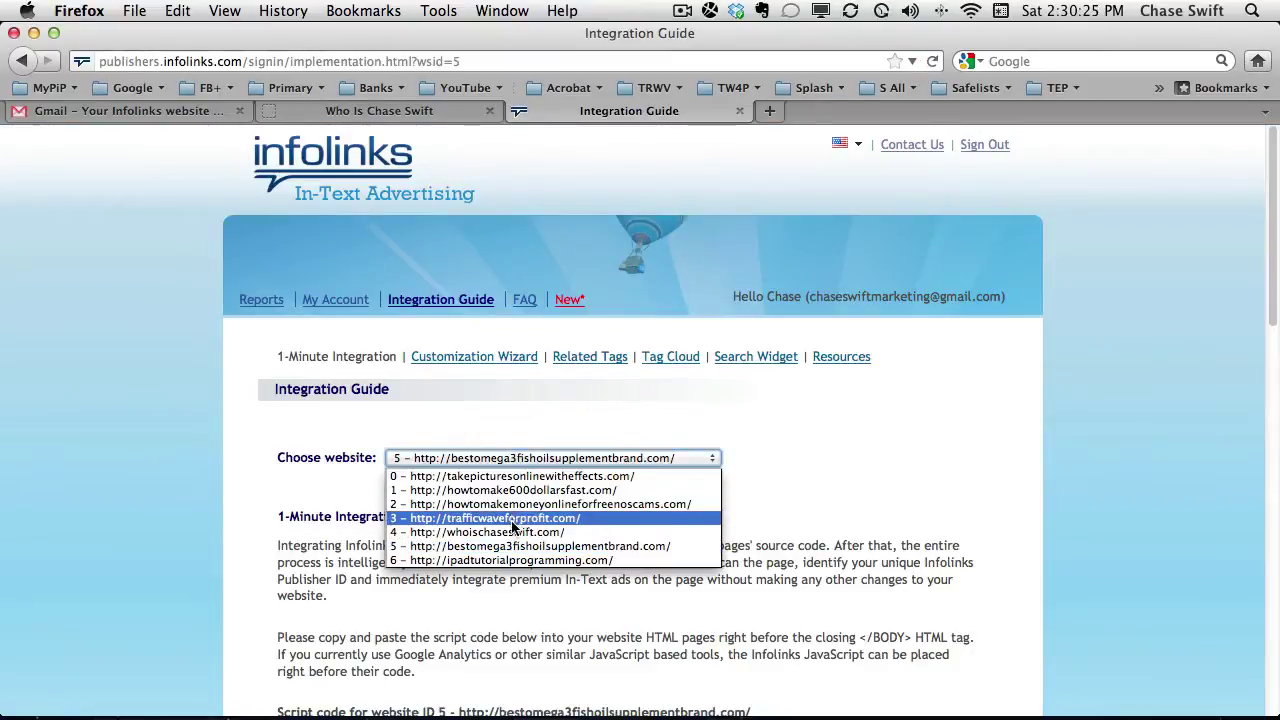
click(510, 526)
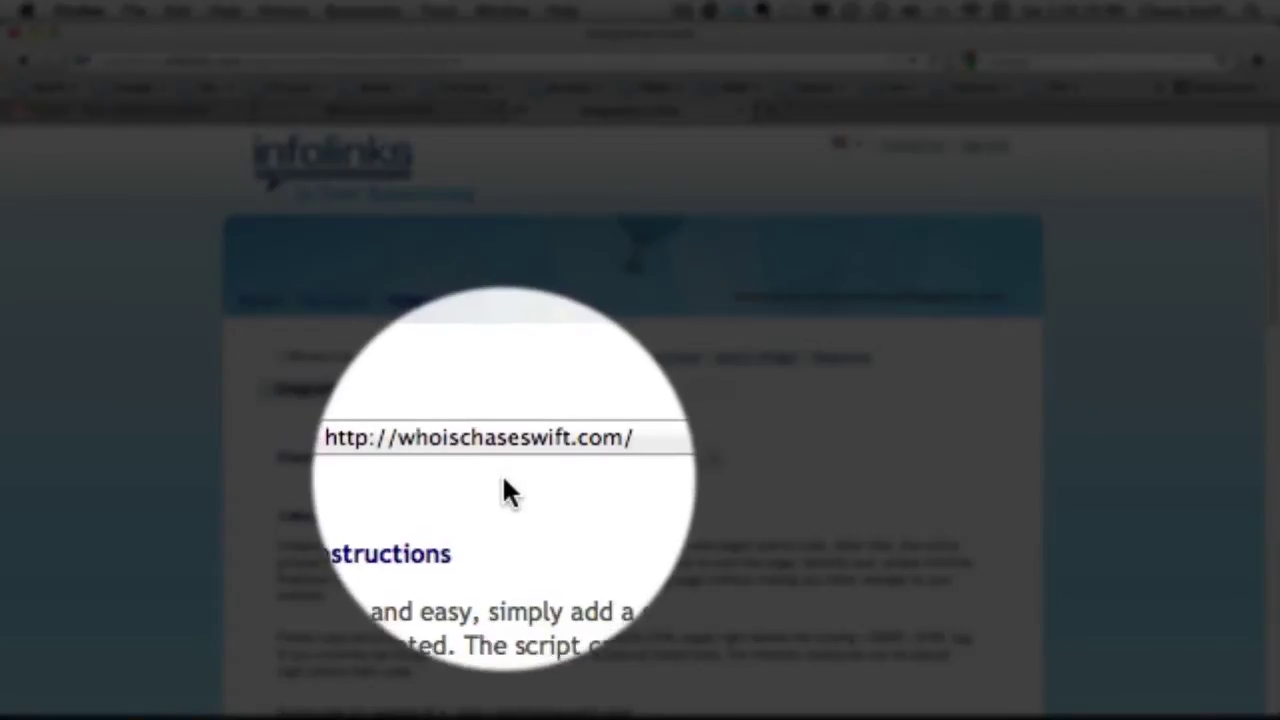
Enlarge the script box to show the full integration code and copy it.
scroll(502, 473, down, 5)
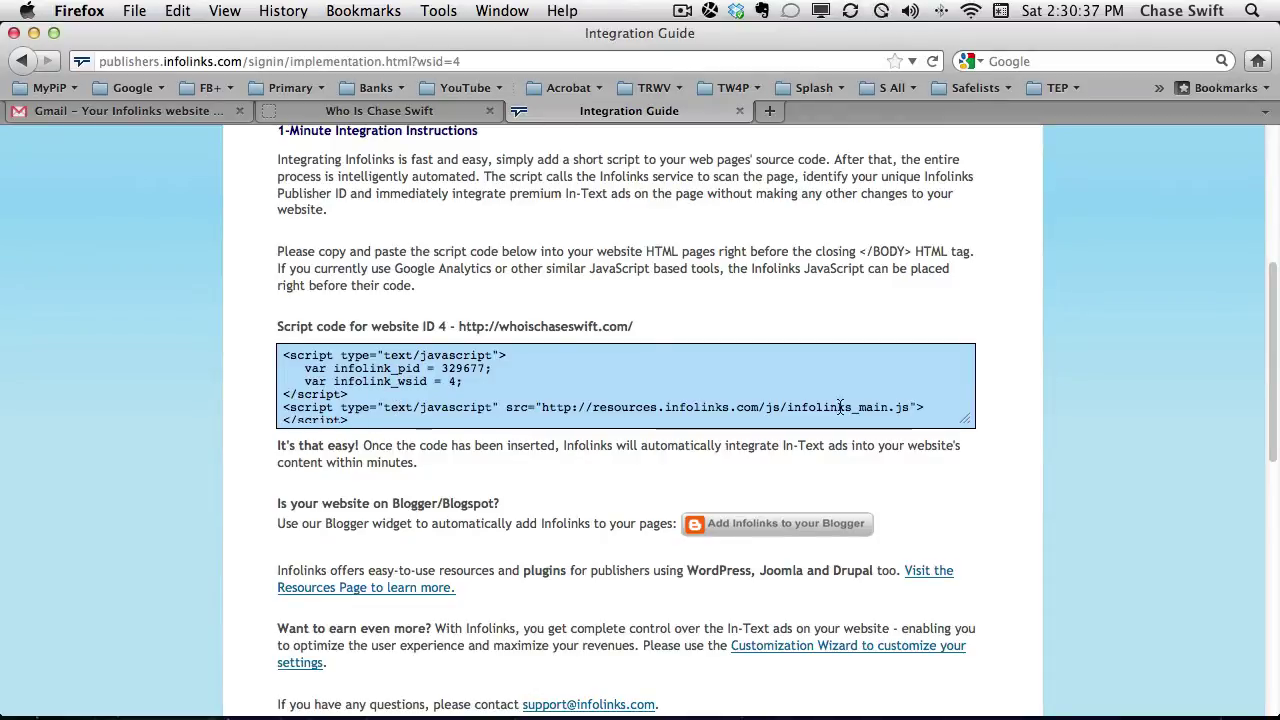
drag(966, 421, 963, 494)
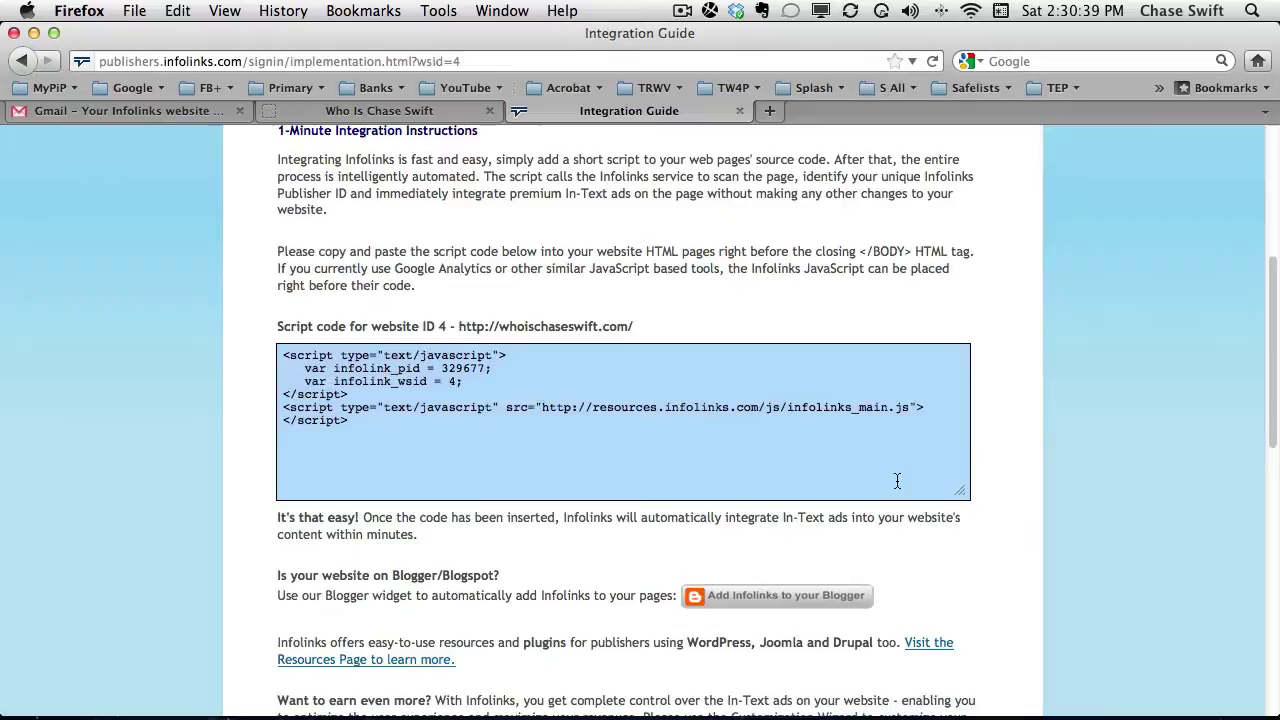
right_click(306, 366)
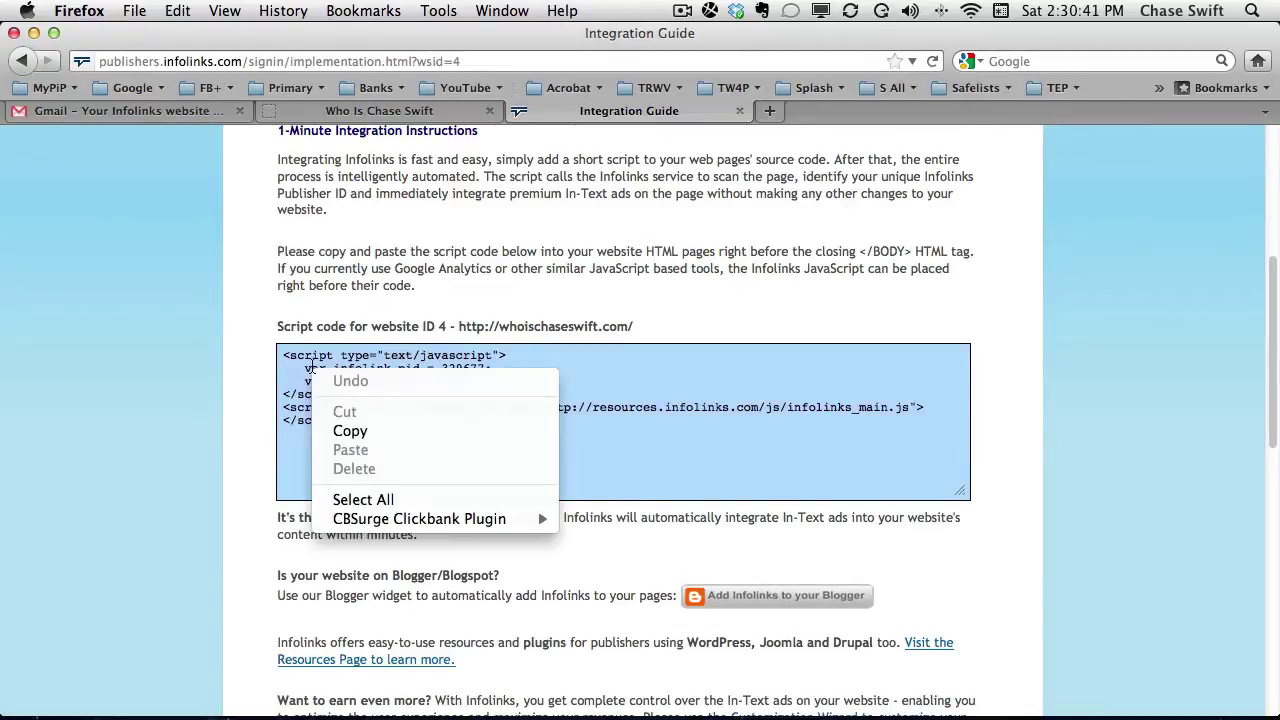
click(258, 404)
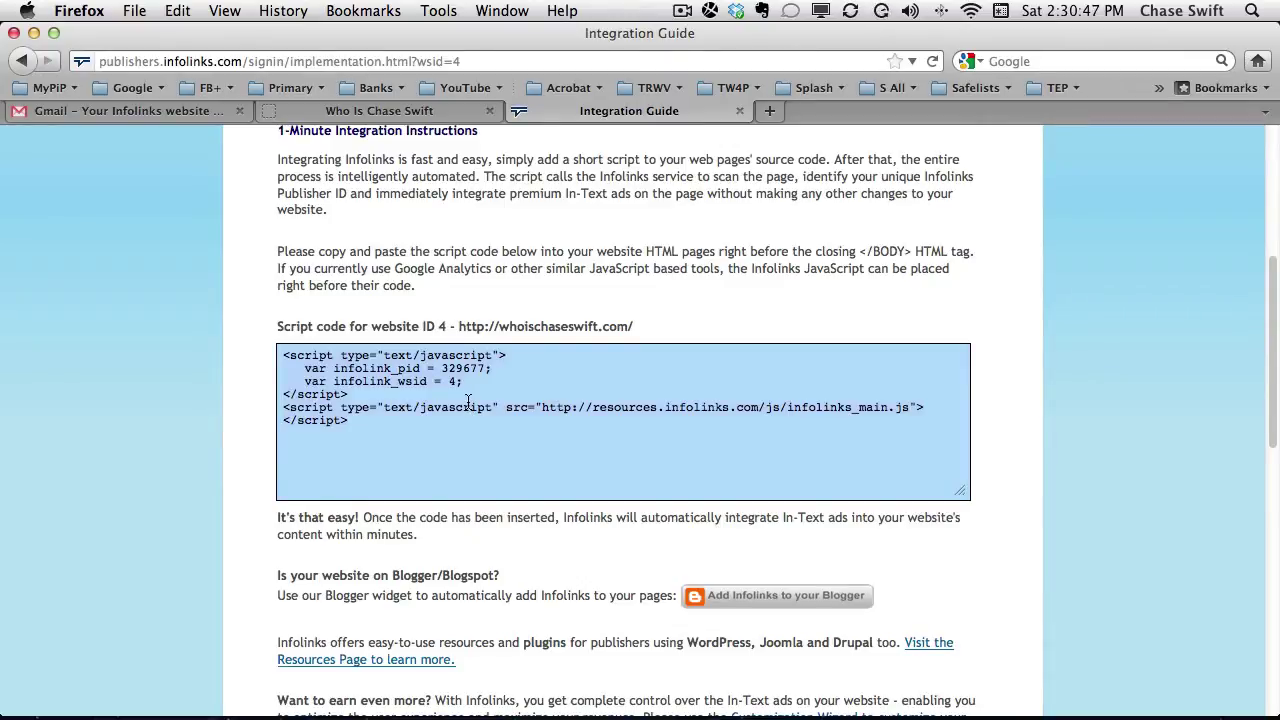
Open the Who Is Chase Swift login page from bookmarks and sign in to WordPress admin.
click(402, 112)
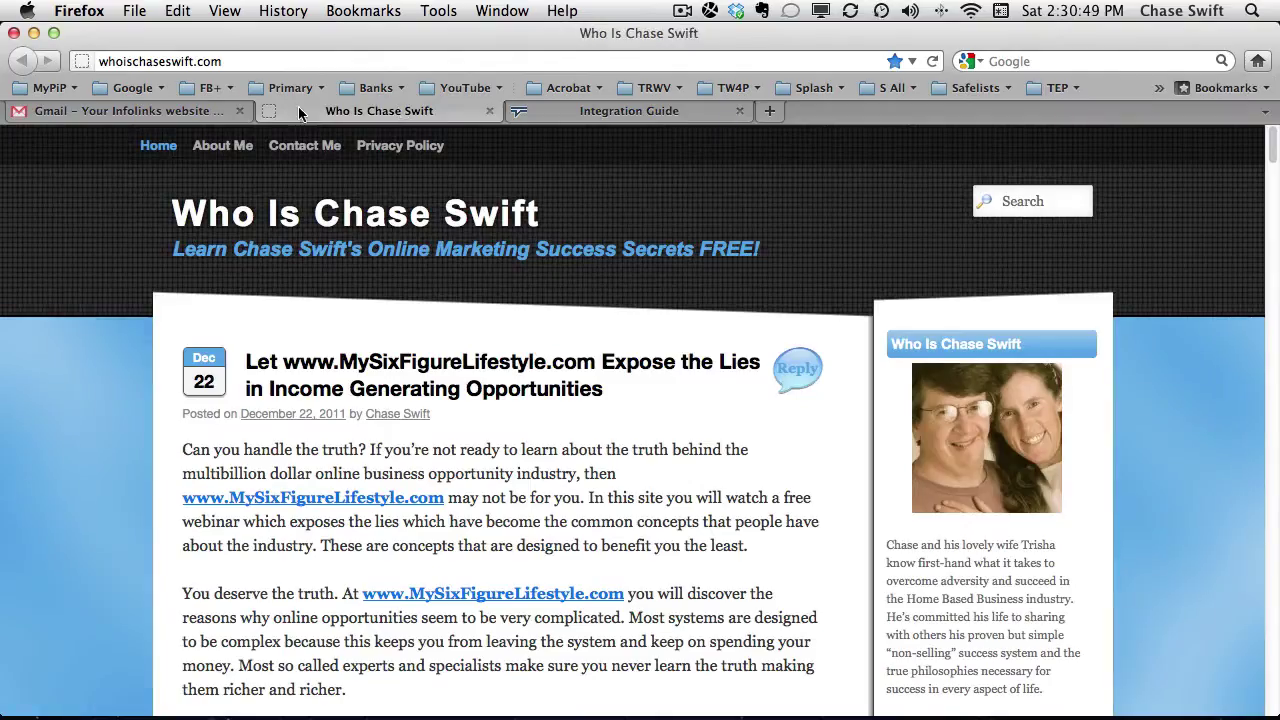
click(98, 90)
scroll(236, 344, down, 10)
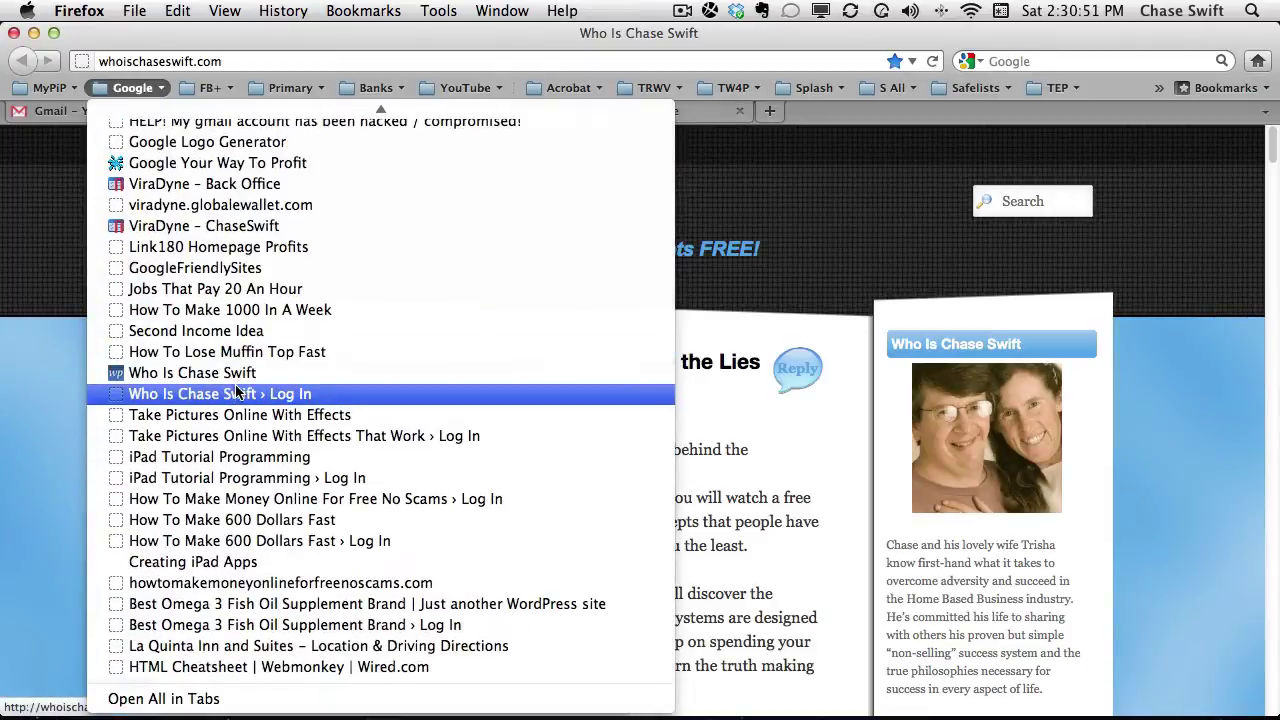
click(236, 394)
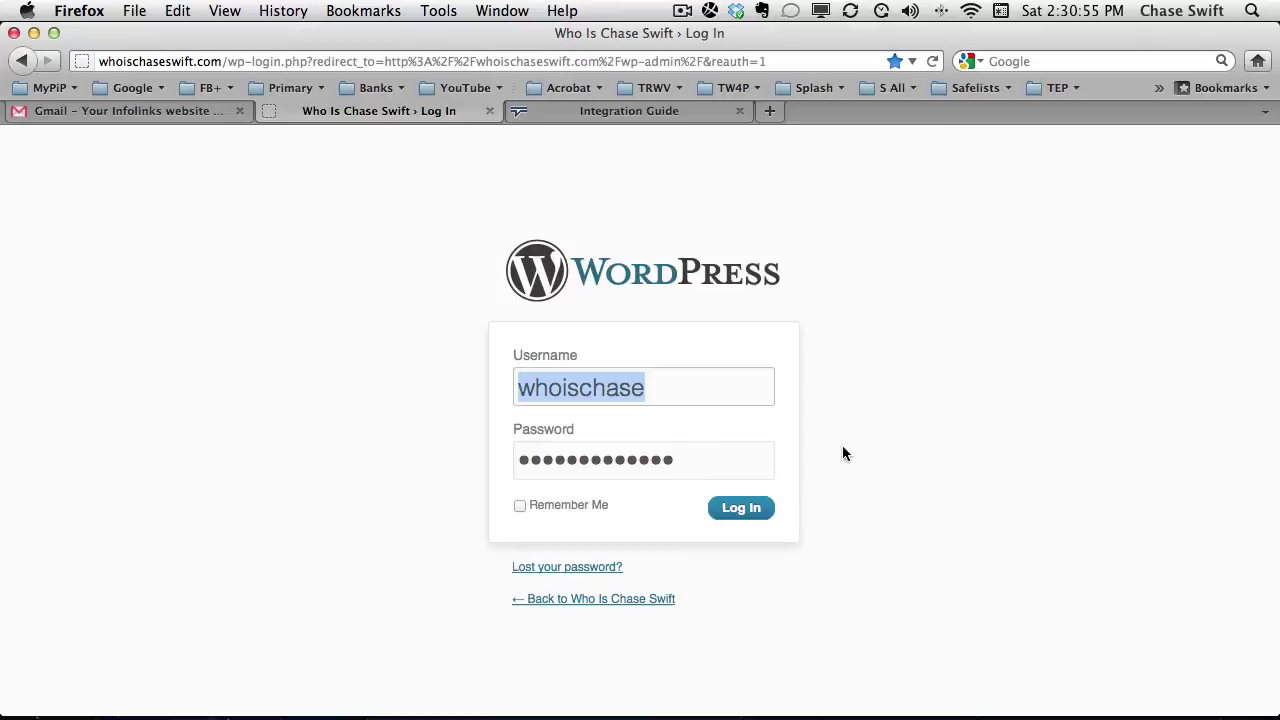
click(757, 510)
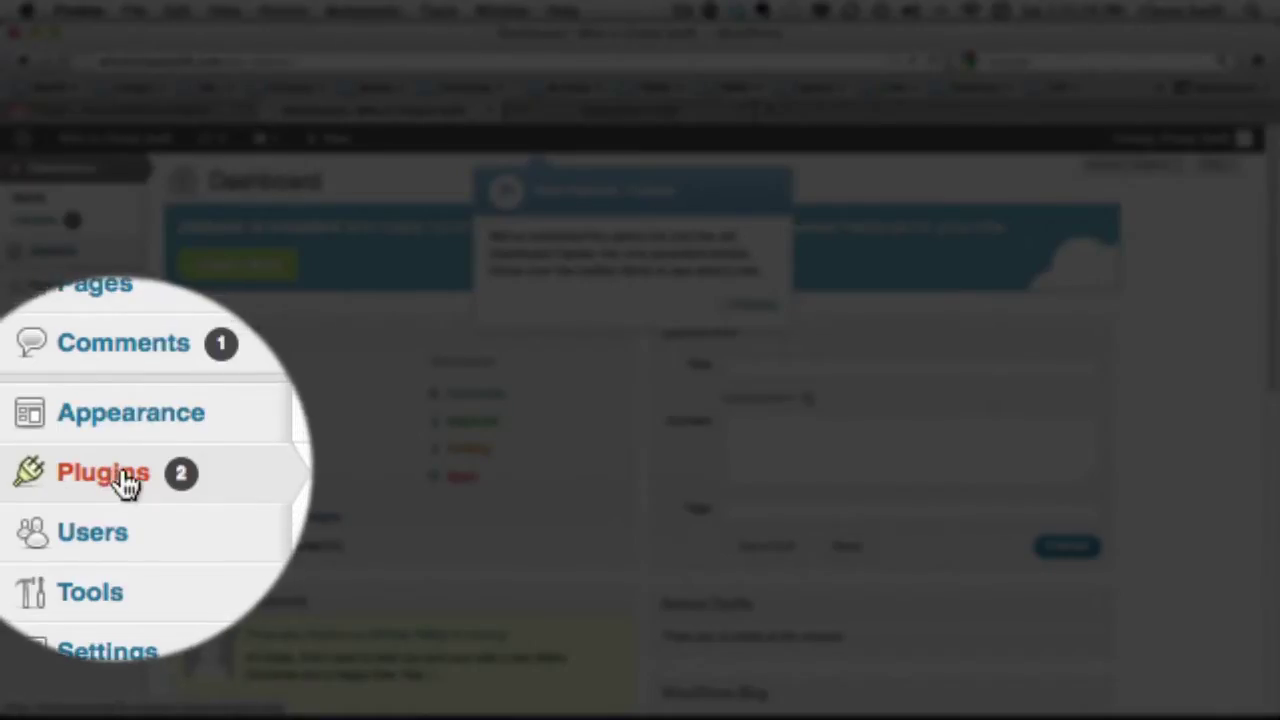
Review the six installed plugins, then go to the Add New plugins page.
mouse_move(120, 483)
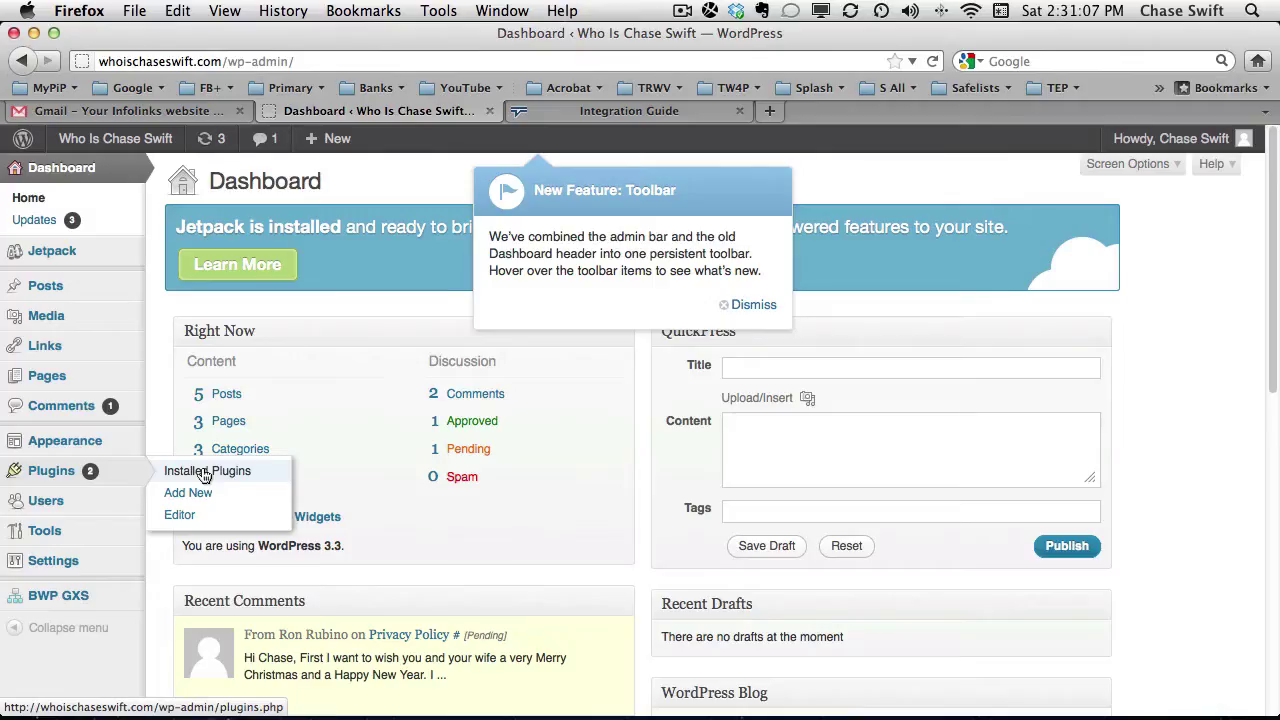
click(205, 476)
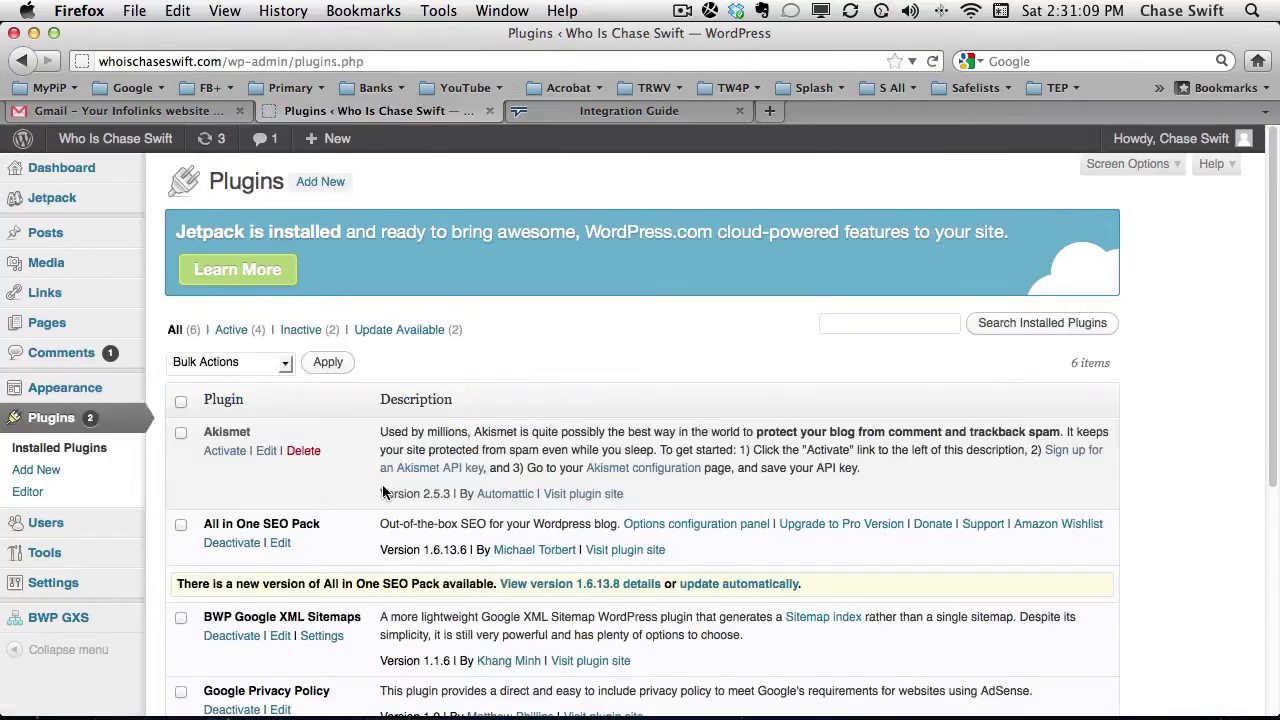
scroll(383, 492, down, 5)
scroll(383, 490, up, 1)
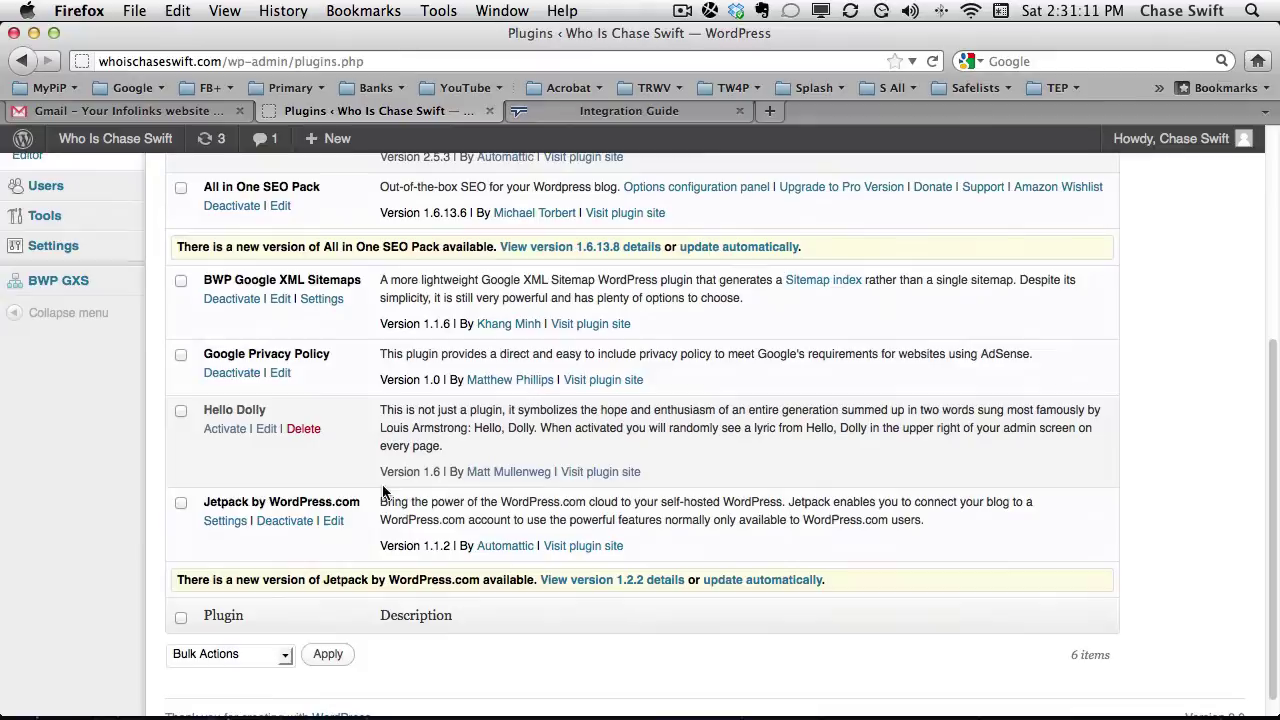
scroll(383, 492, up, 5)
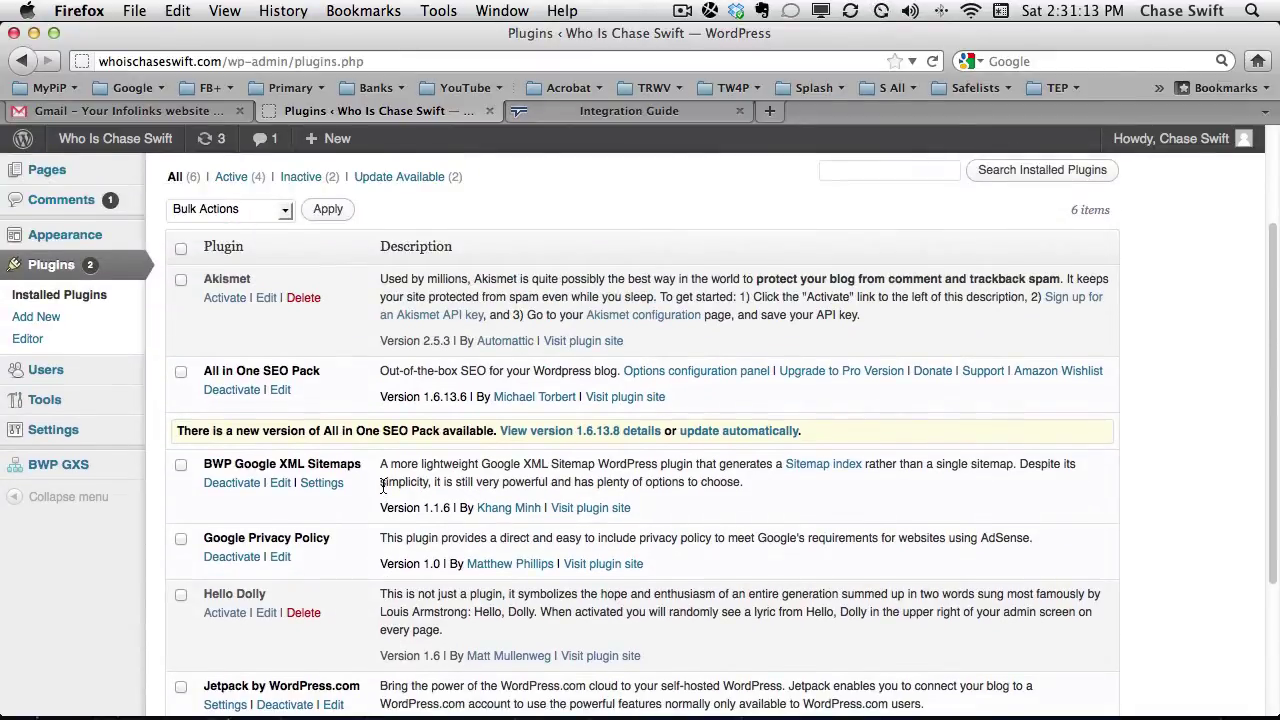
scroll(383, 487, down, 5)
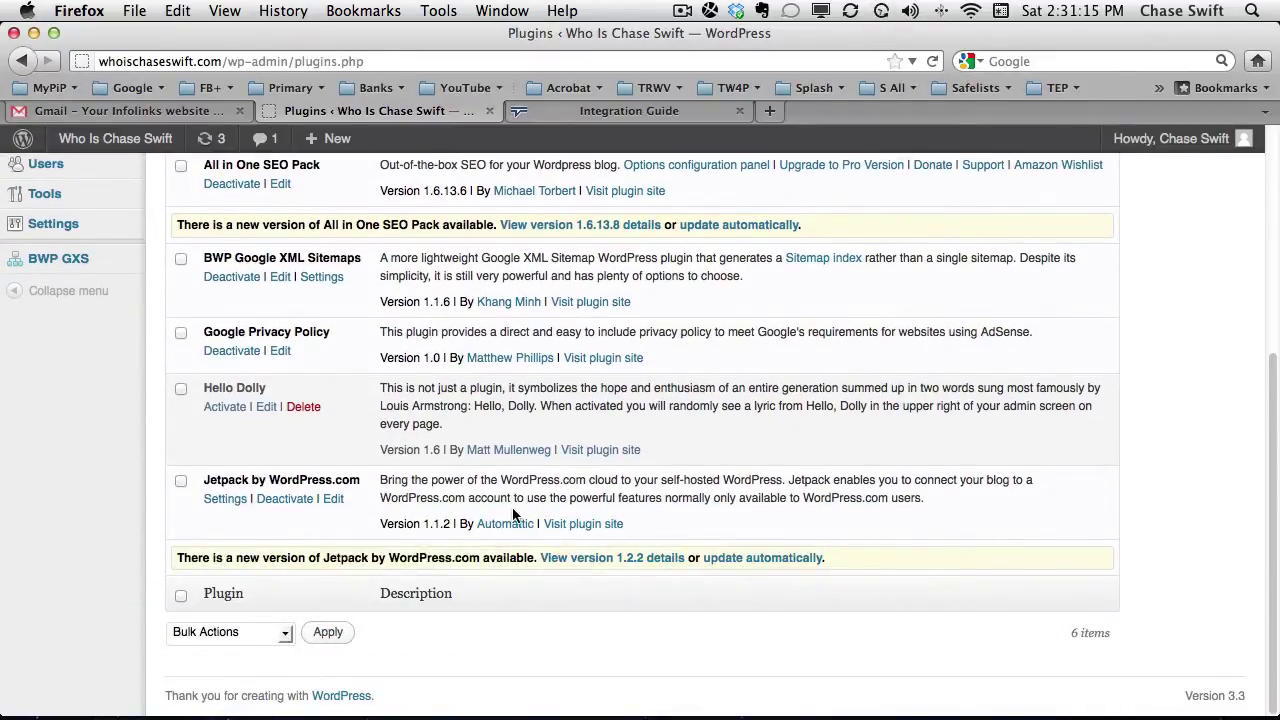
scroll(513, 514, up, 5)
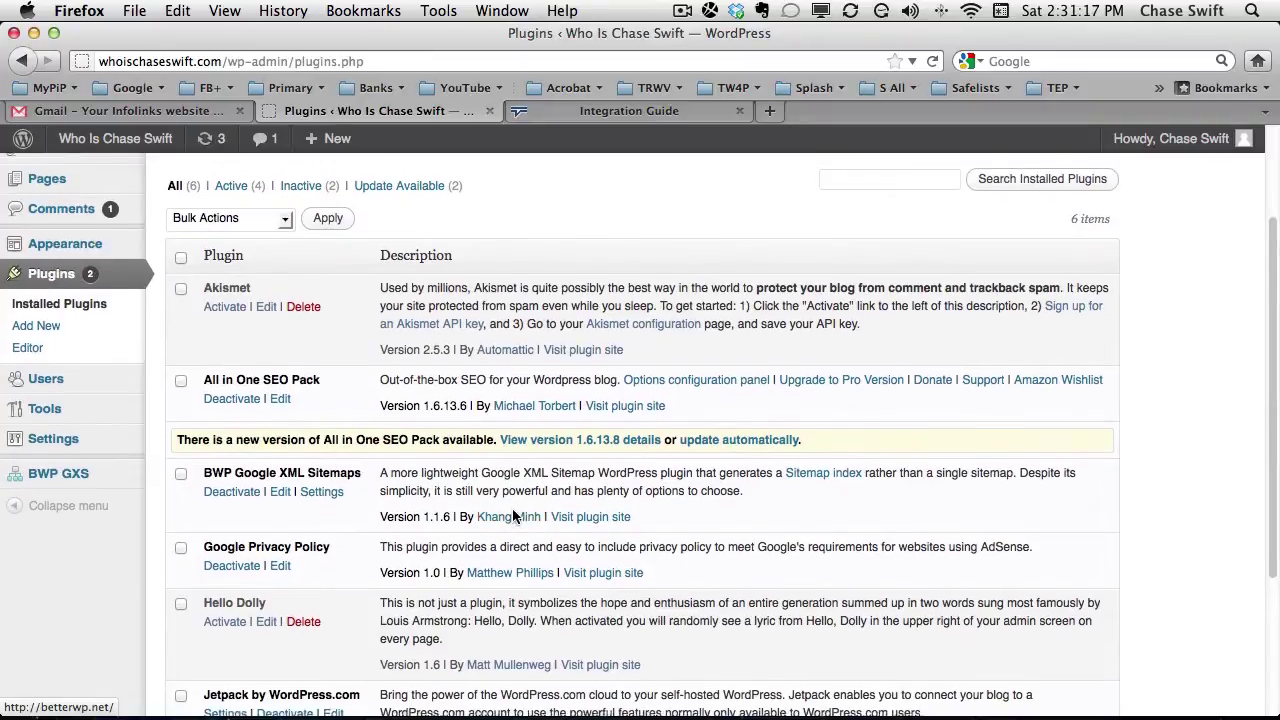
scroll(510, 514, up, 4)
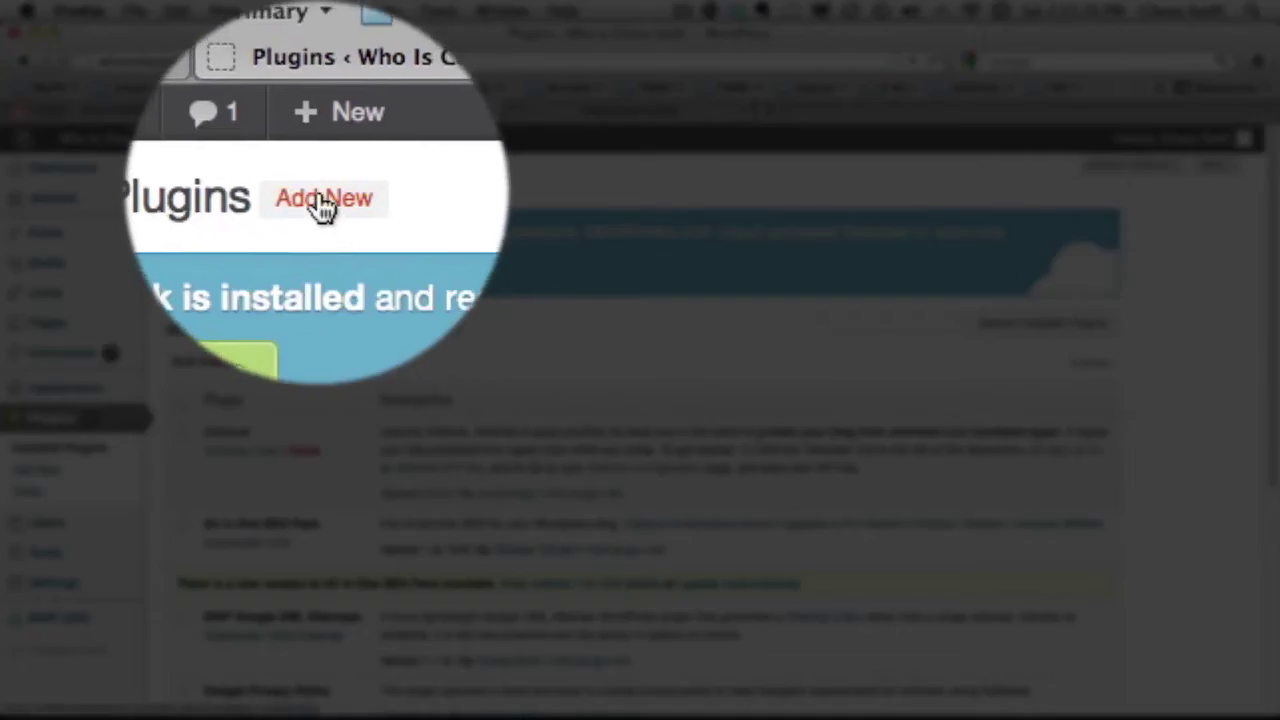
click(321, 183)
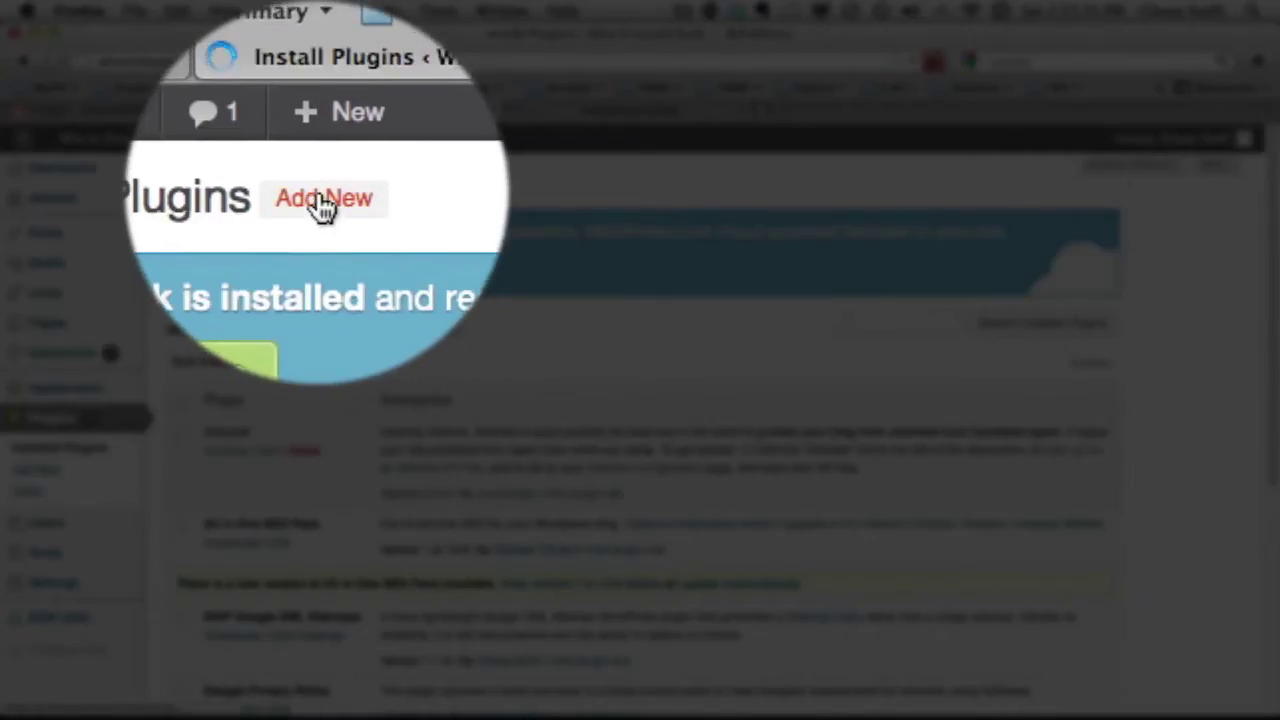
Search plugins for 'Infolinks' and install the Infolinks Official Plugin.
click(286, 464)
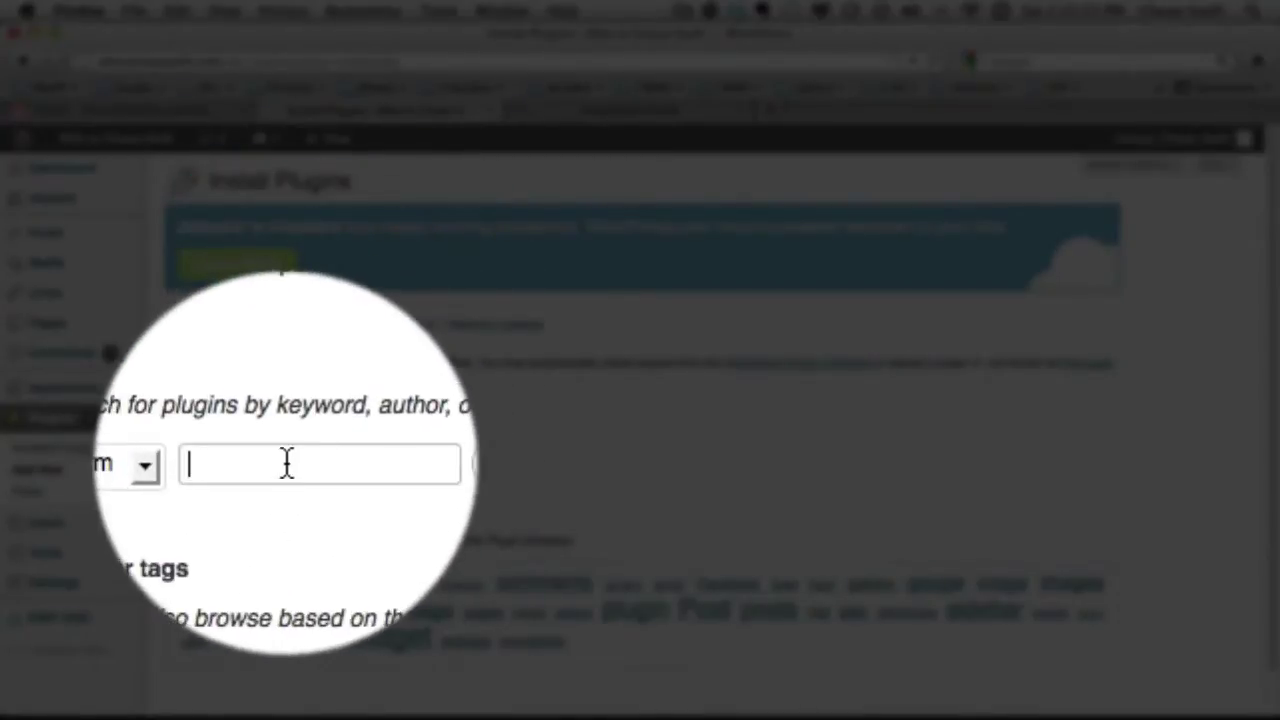
text(Infolinks)
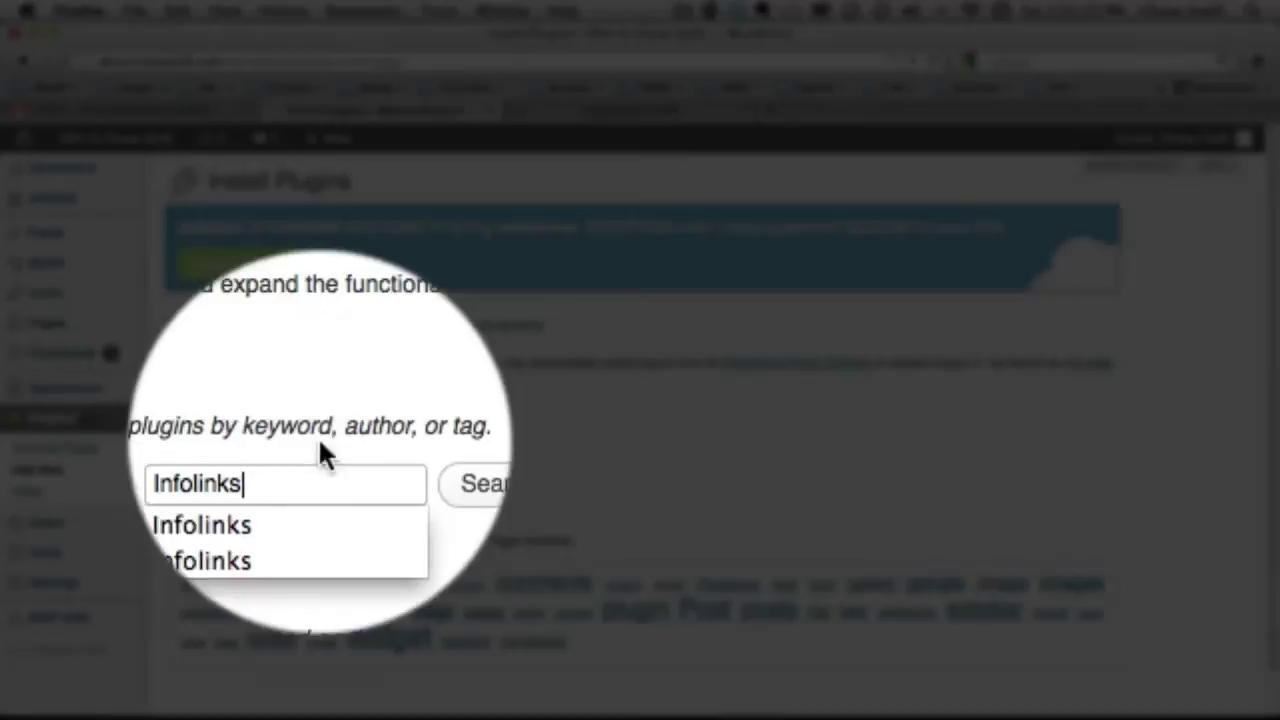
click(428, 478)
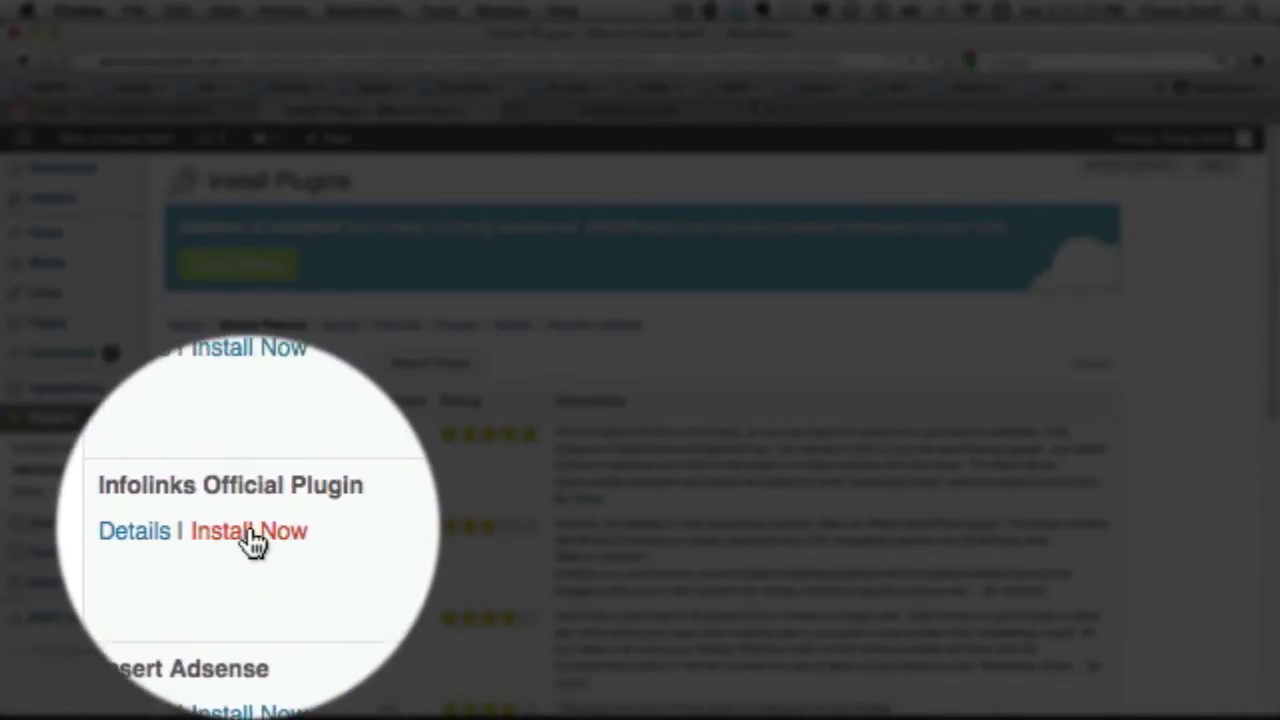
click(250, 532)
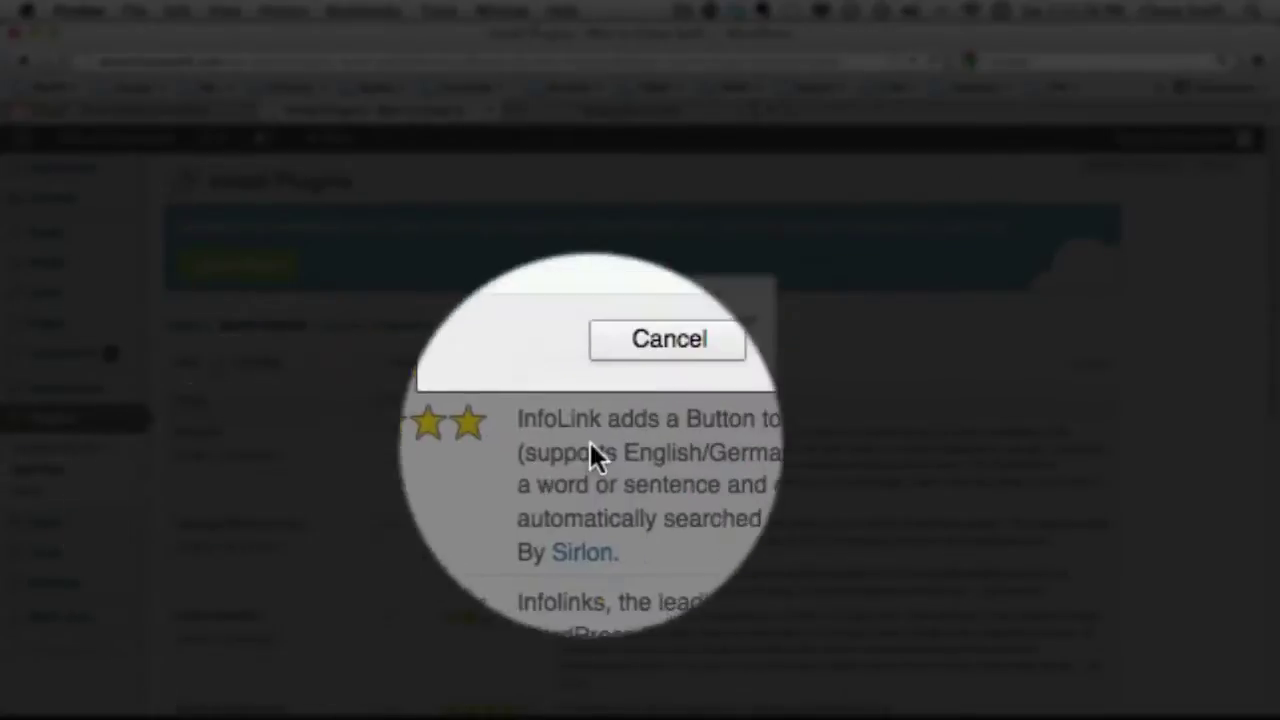
click(713, 389)
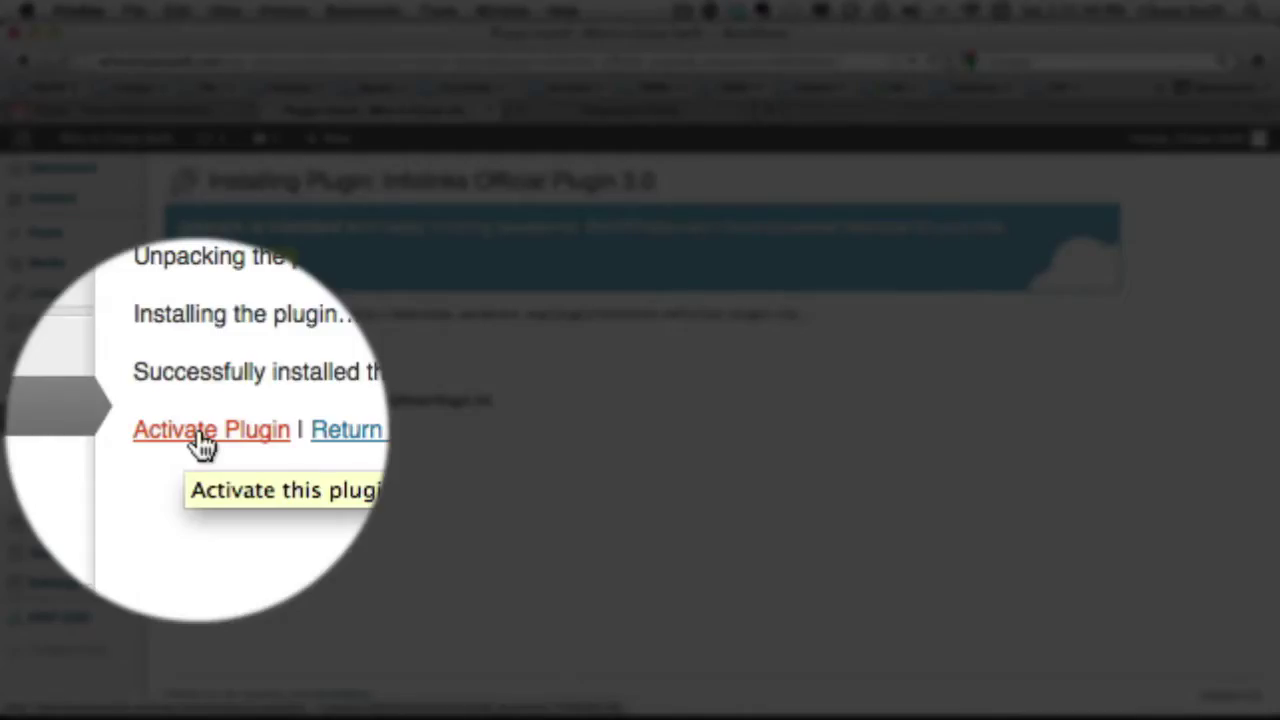
Activate the Infolinks plugin, leaving seven plugins with five active.
click(203, 445)
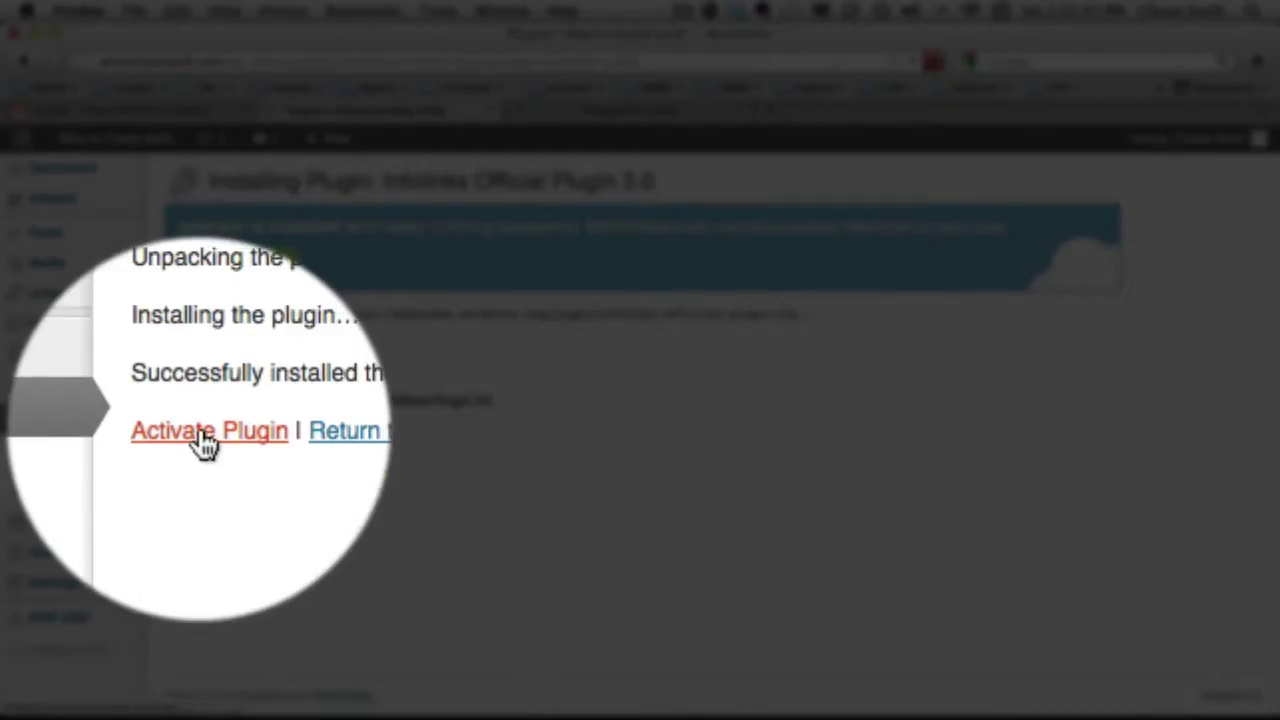
scroll(400, 440, down, 5)
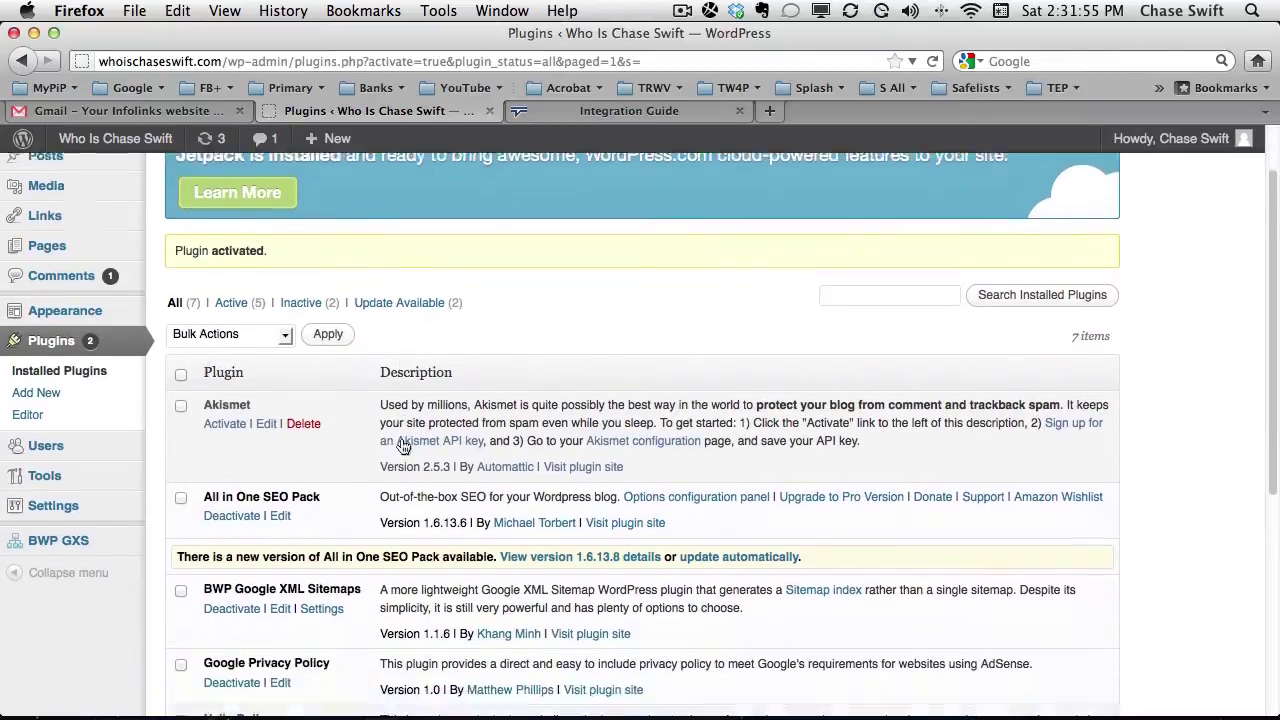
scroll(400, 440, down, 5)
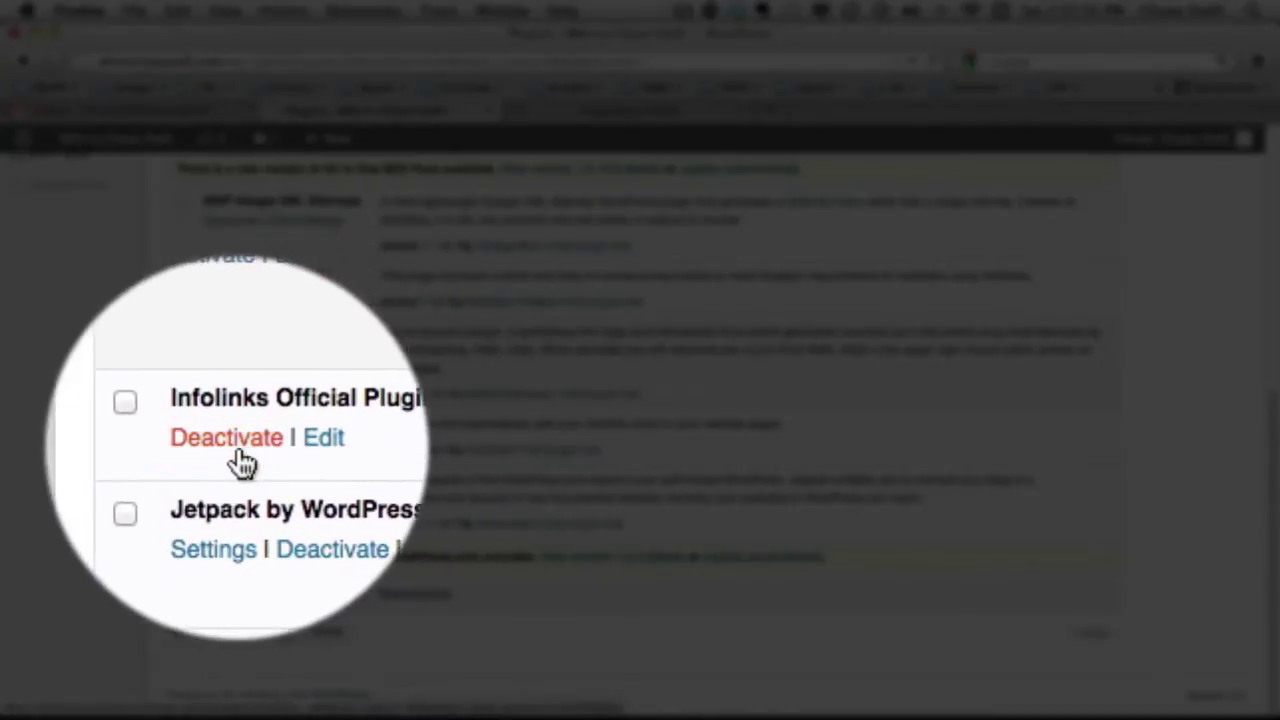
scroll(245, 428, up, 5)
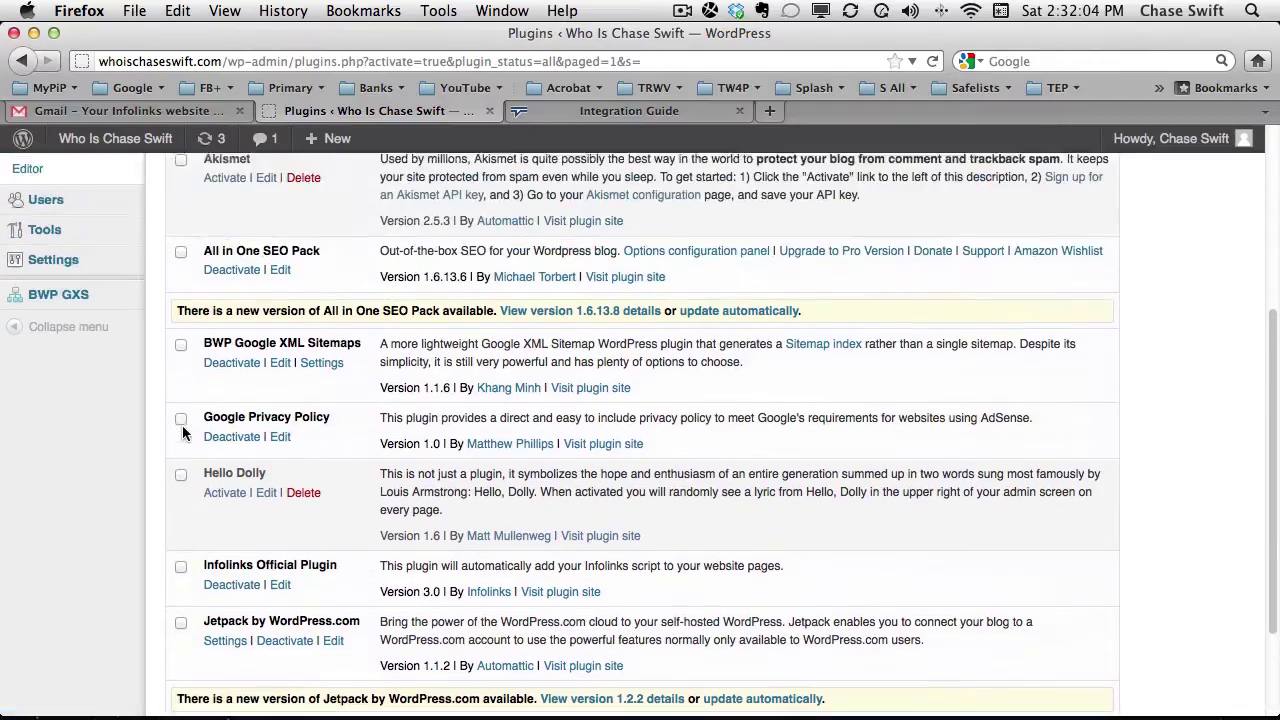
mouse_move(72, 410)
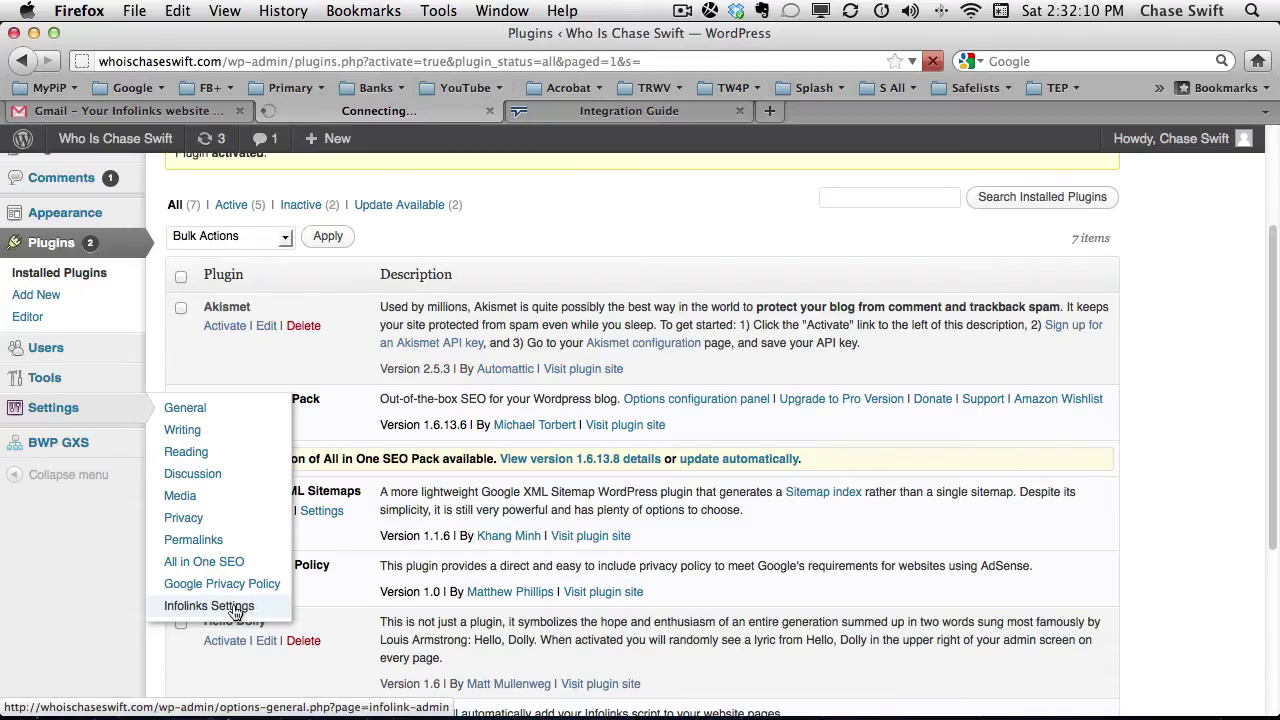
Copy the account's PID number from the Infolinks My Website(s) page.
click(238, 606)
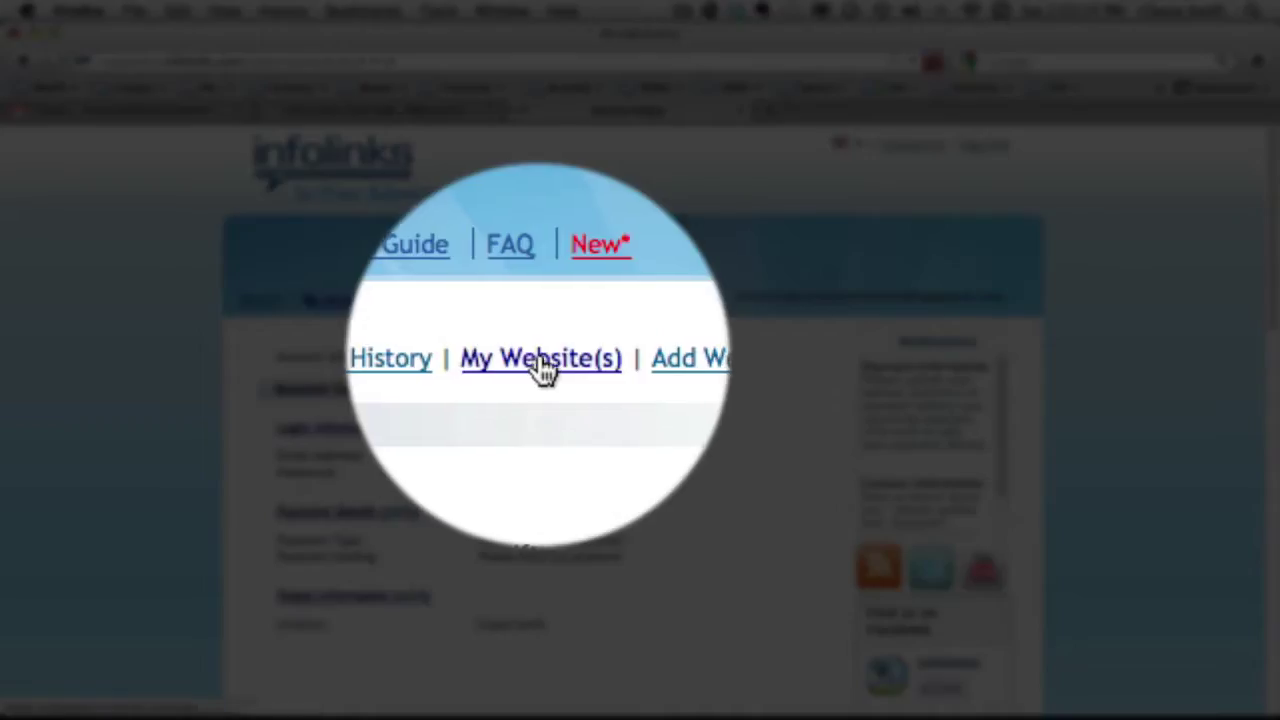
click(545, 360)
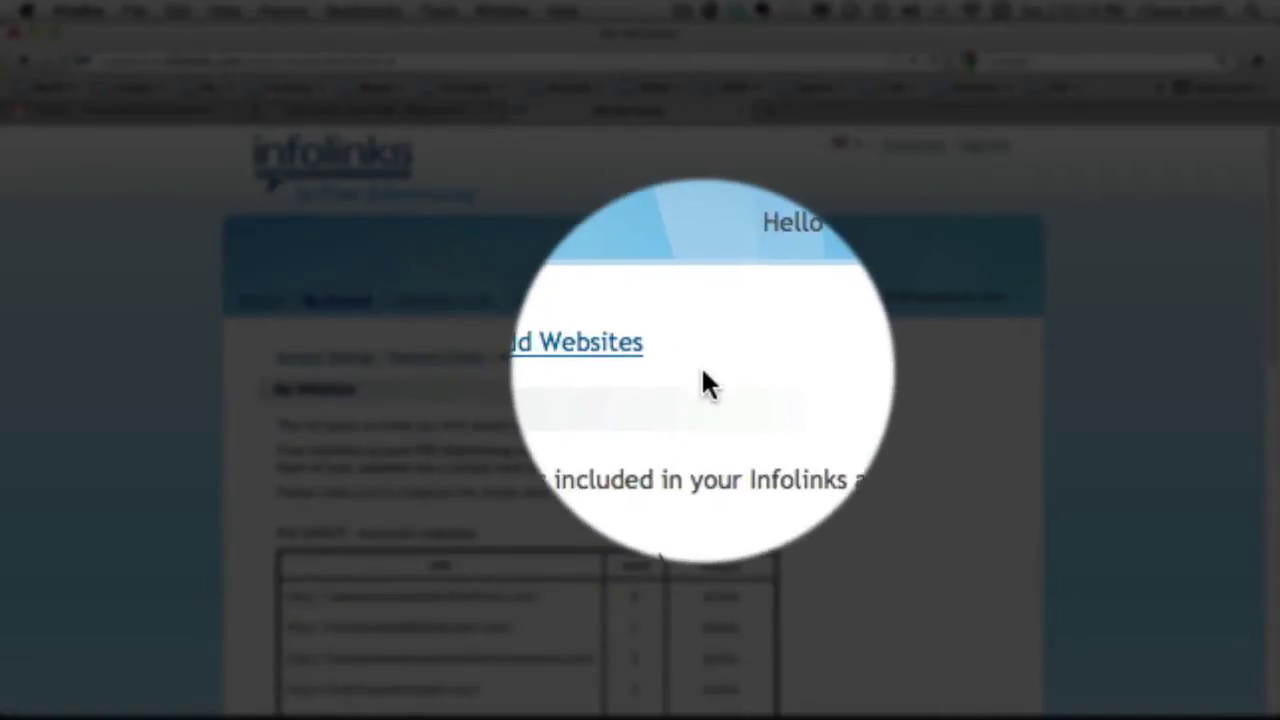
double_click(615, 452)
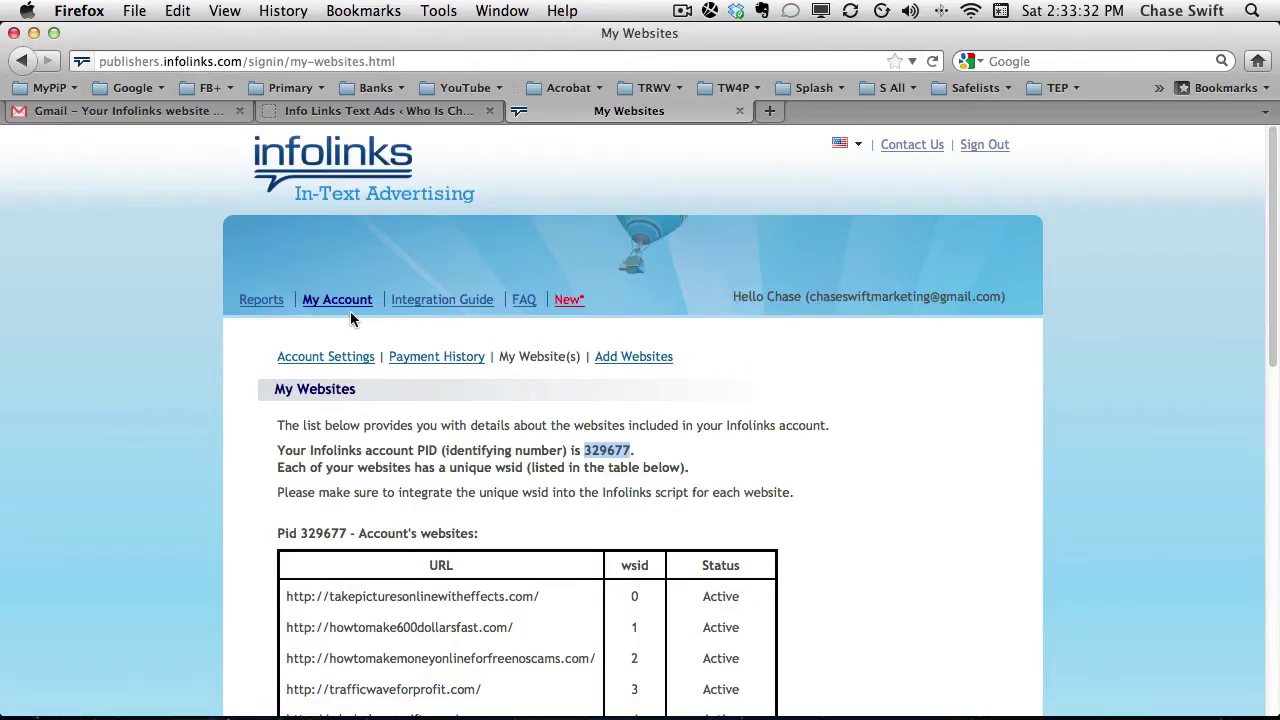
scroll(683, 432, down, 5)
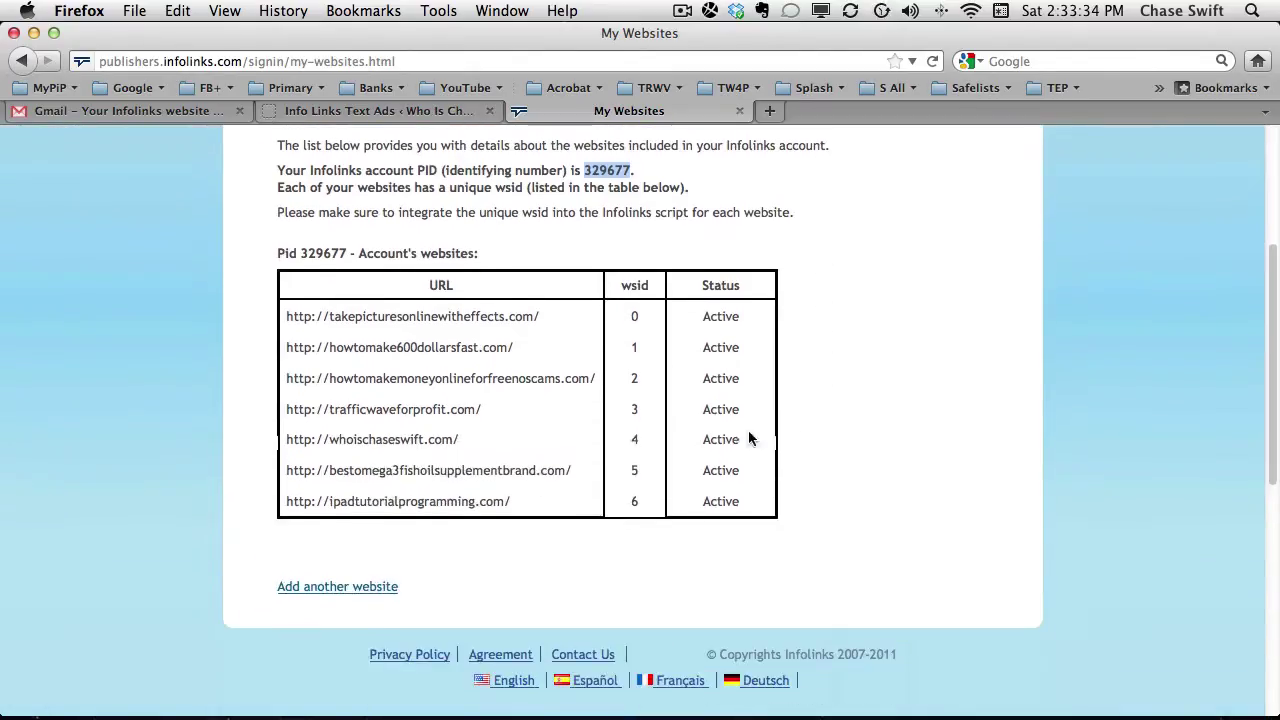
scroll(750, 450, up, 5)
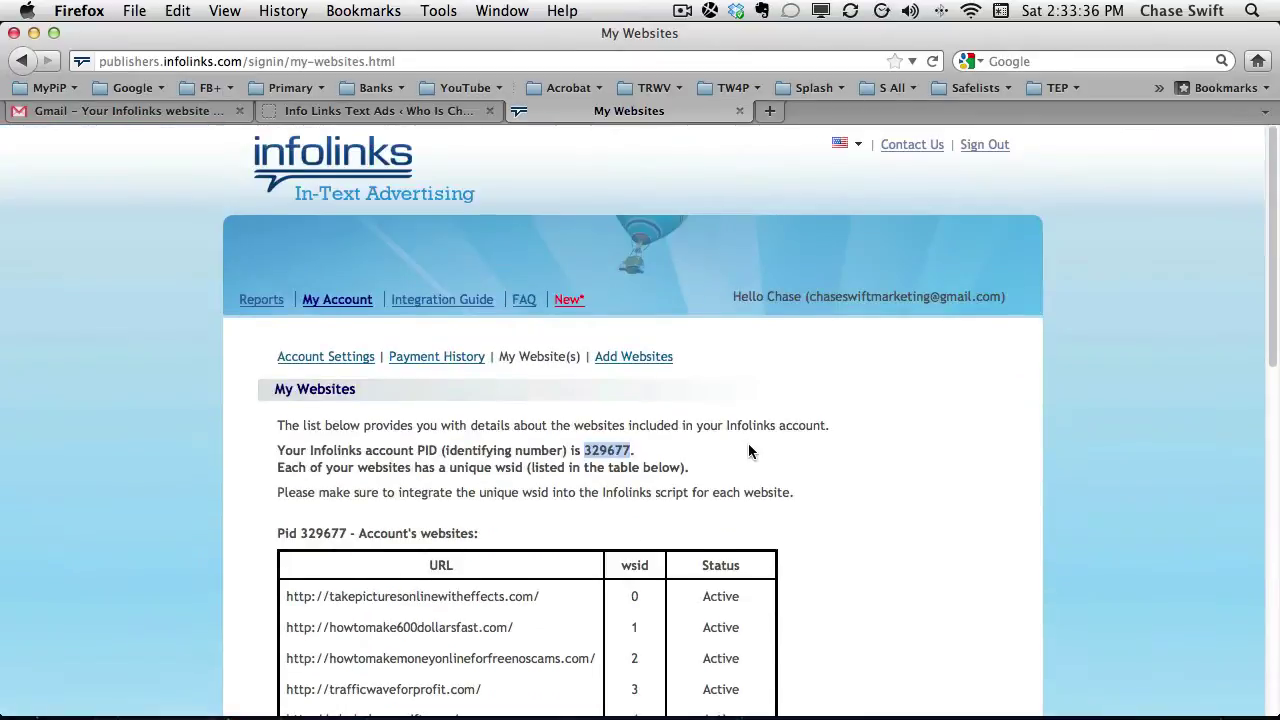
right_click(605, 449)
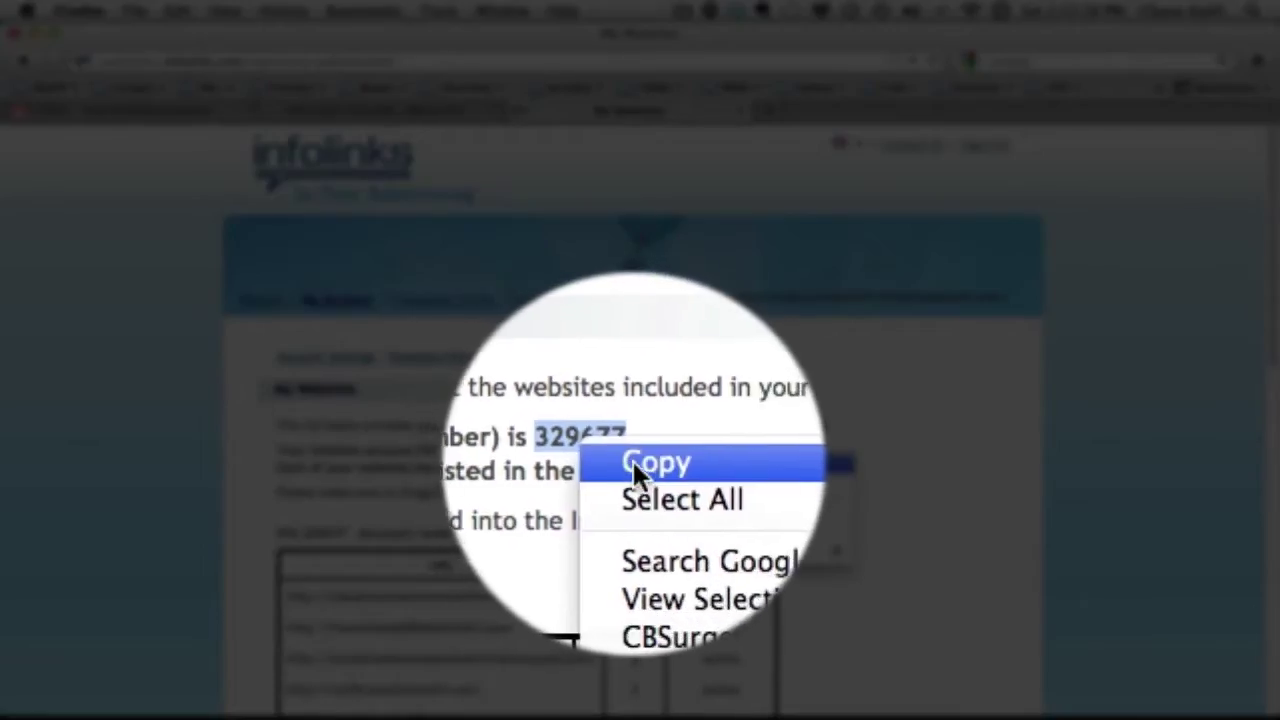
click(614, 461)
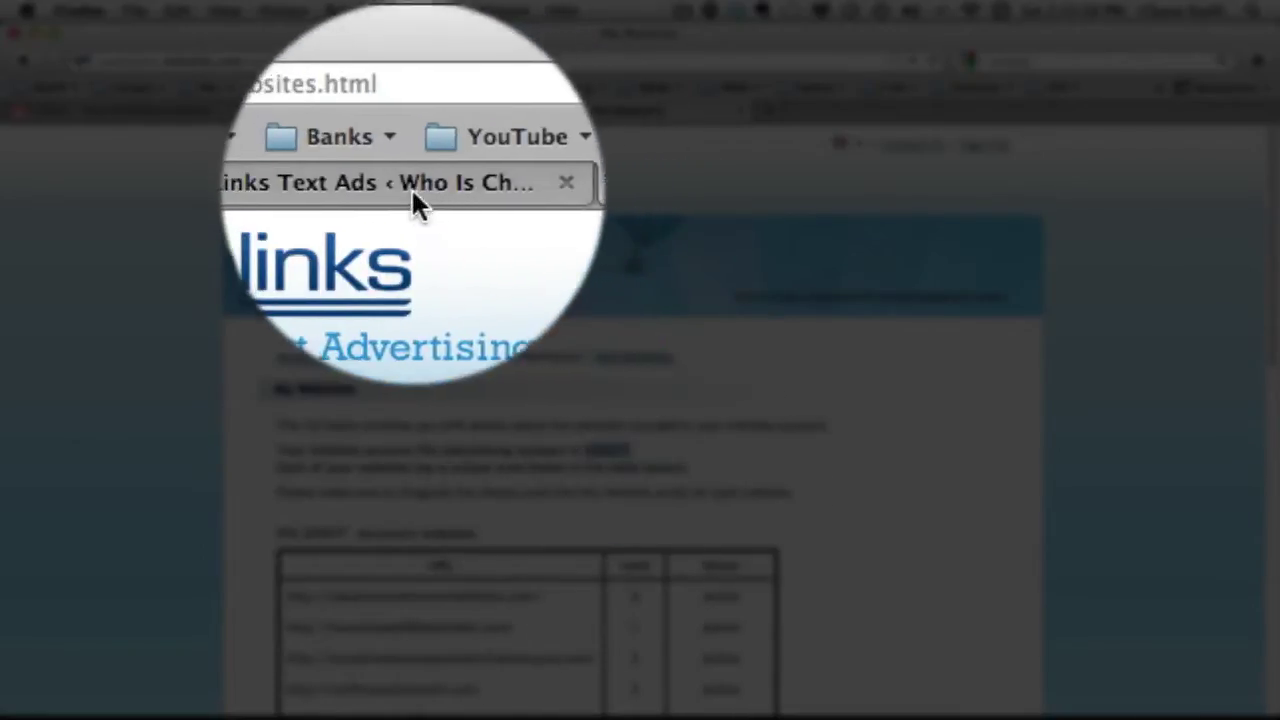
click(400, 108)
Clear the Publisher ID field and paste the copied account PID into it.
click(505, 451)
key(super+a)
key(BackSpace)
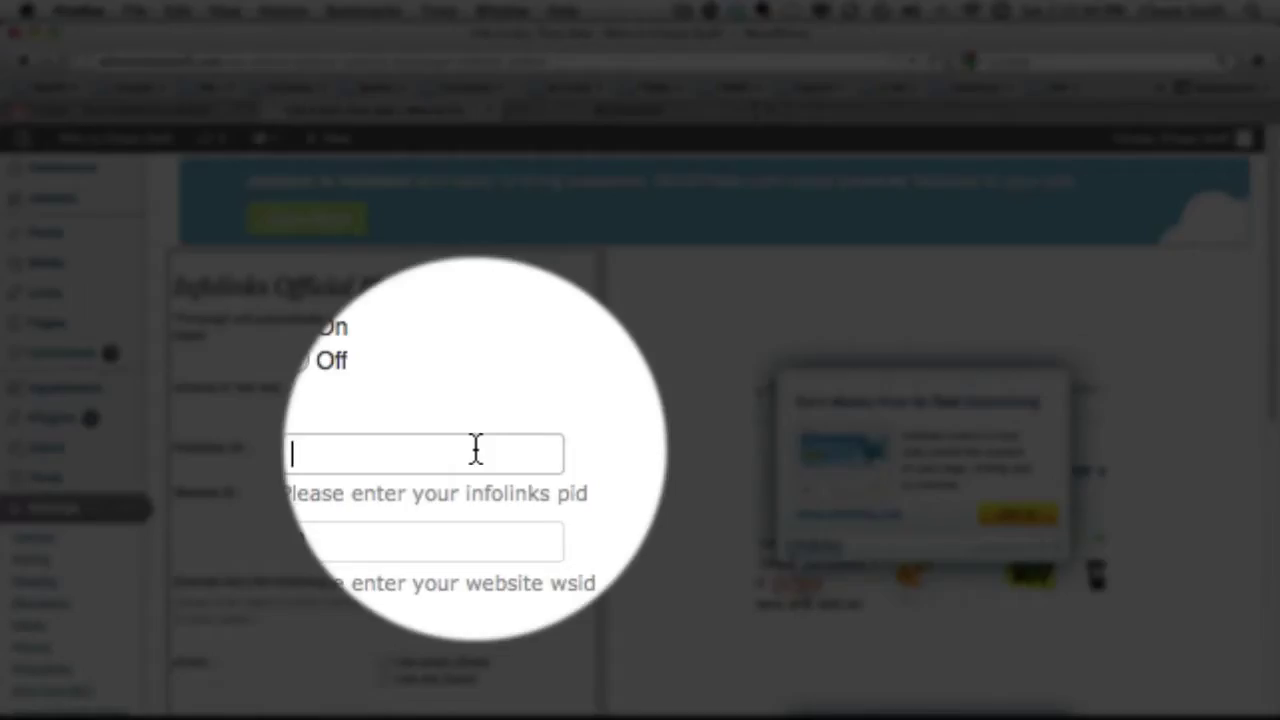
right_click(486, 450)
click(504, 522)
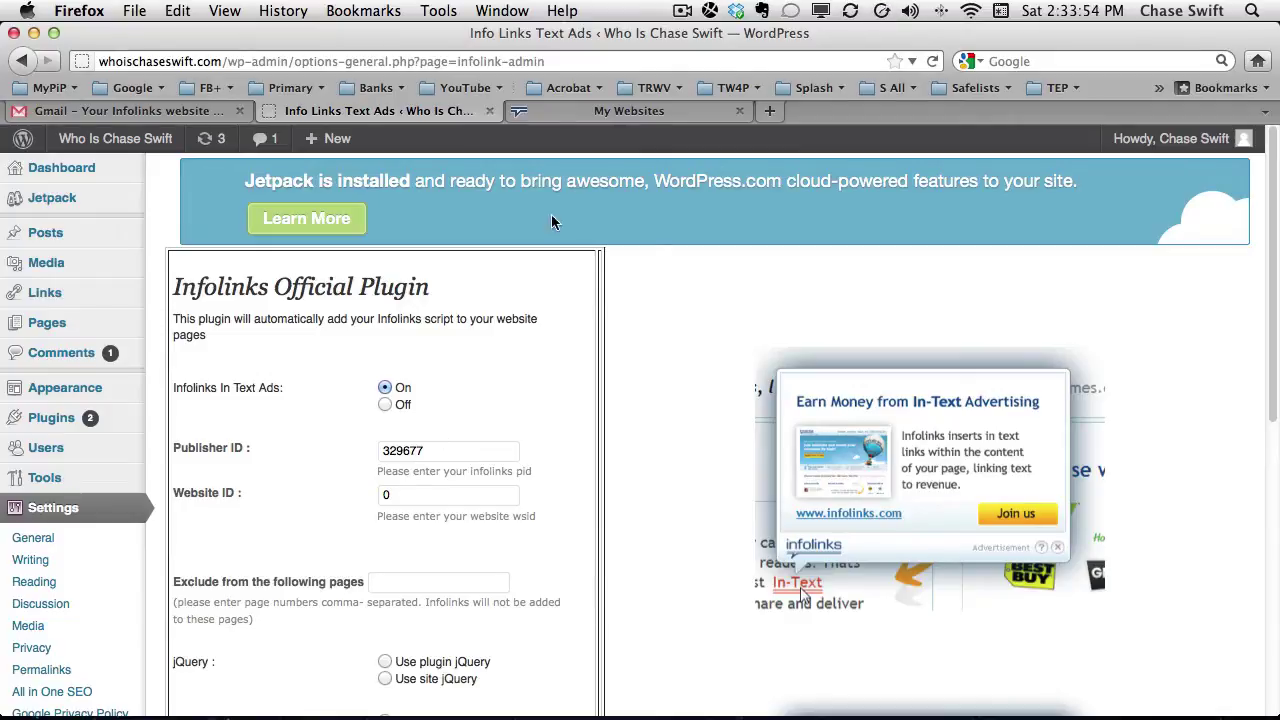
click(611, 111)
Find whoischaseswift.com's wsid, 4, in the Infolinks site list and return to the plugin settings.
scroll(662, 361, down, 5)
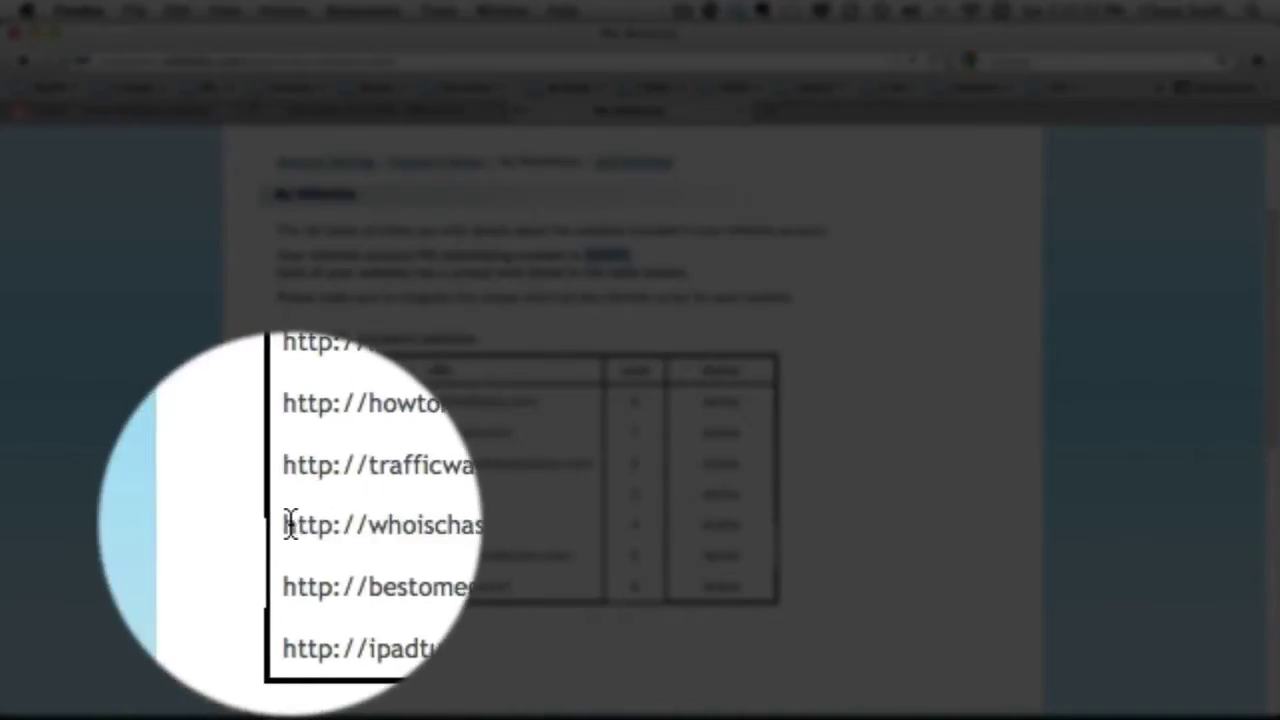
drag(328, 524, 466, 527)
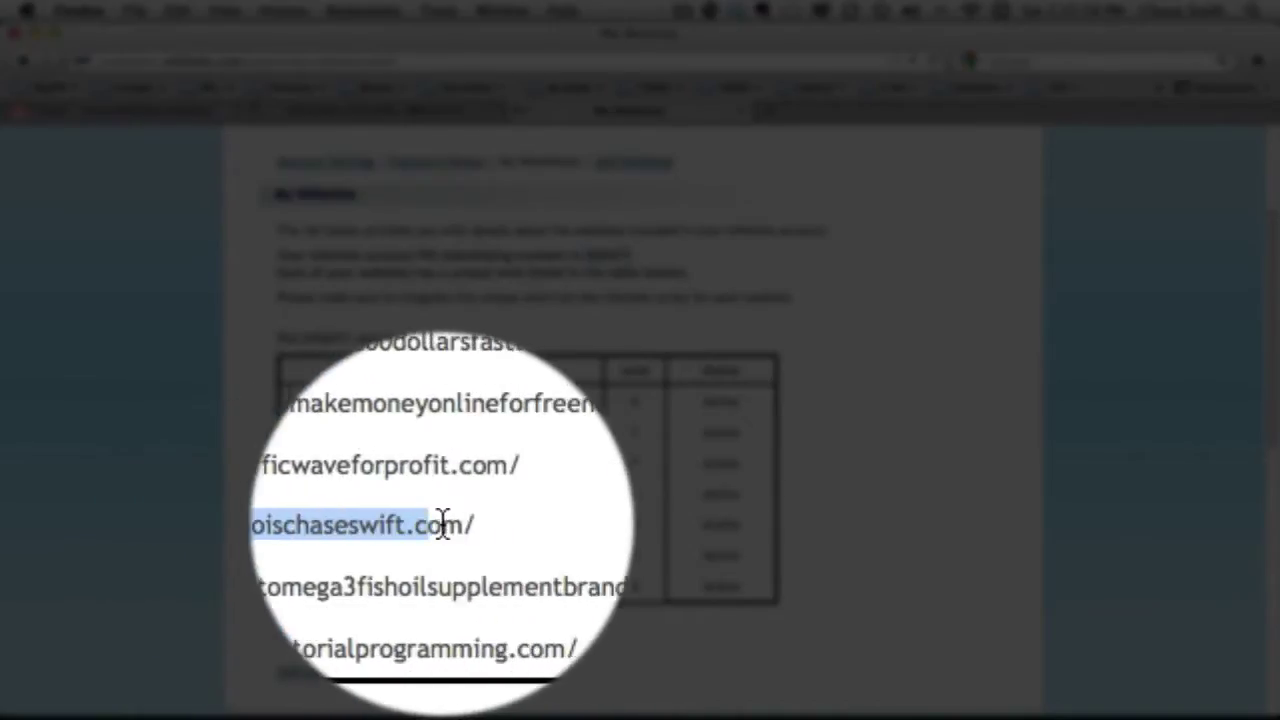
double_click(629, 523)
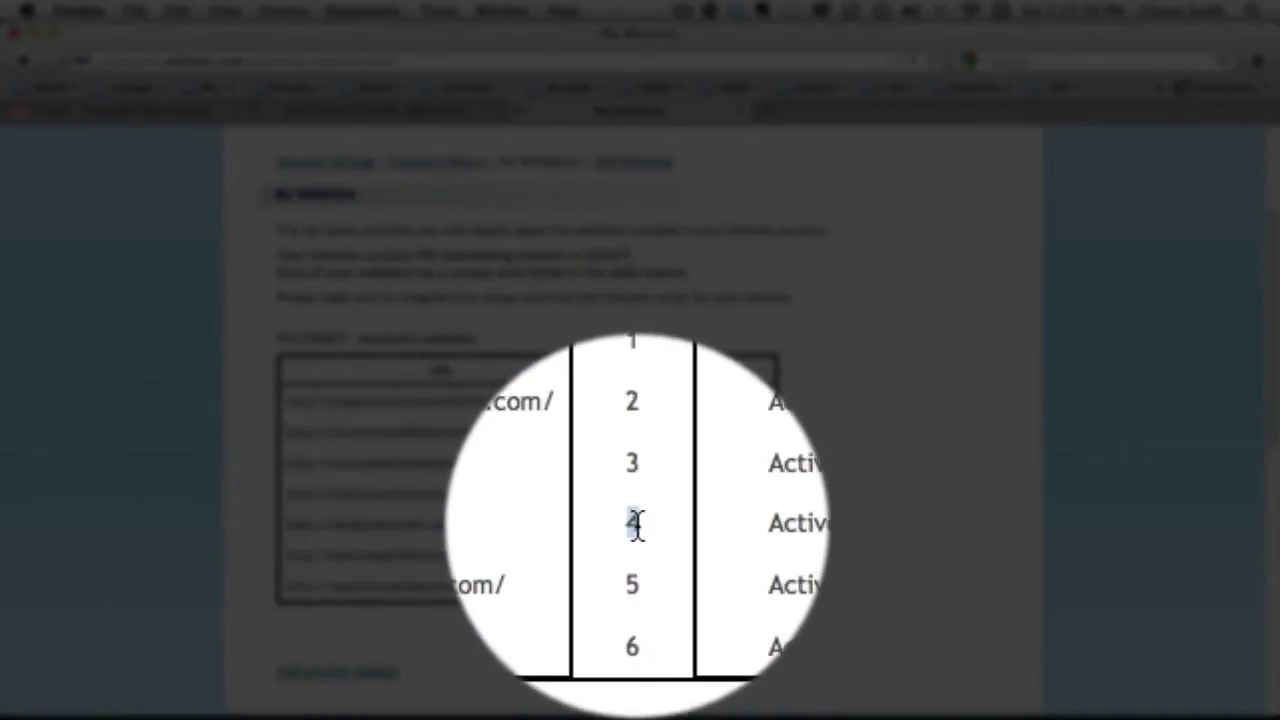
click(618, 521)
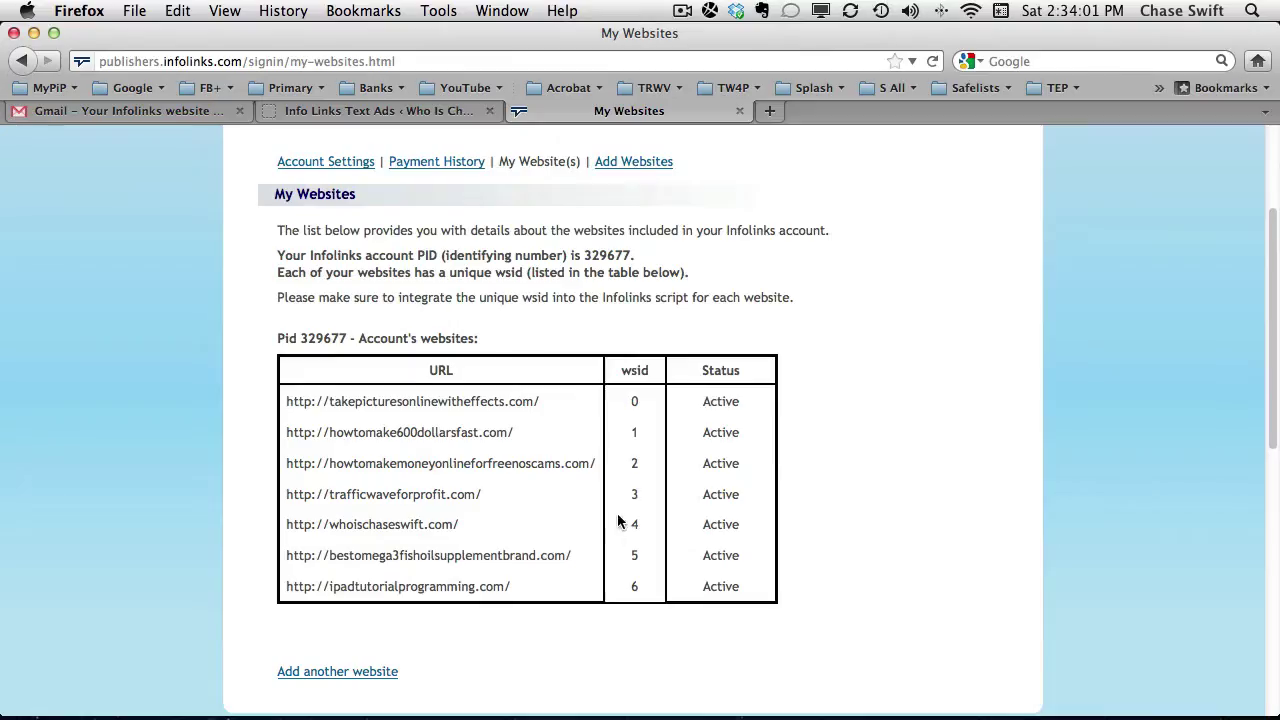
click(426, 115)
click(395, 494)
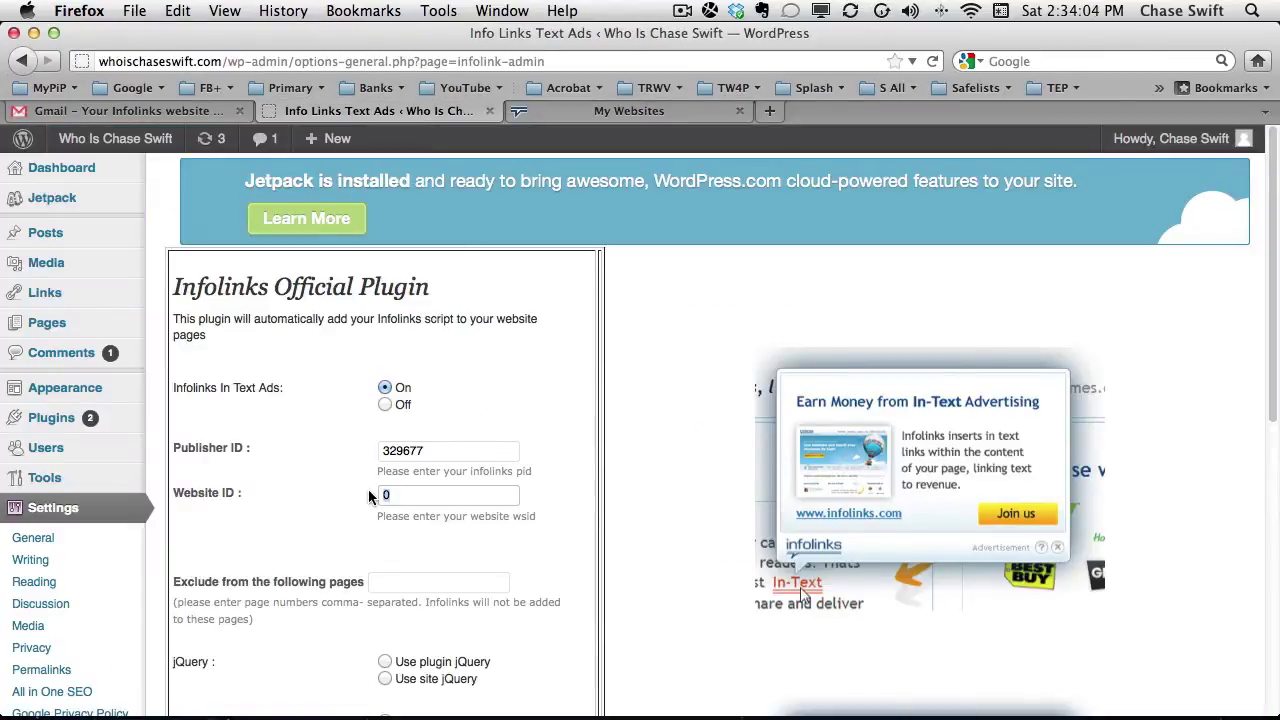
Change the Infolinks Website ID to 4 and save the plugin settings.
text(5)
double_click(386, 495)
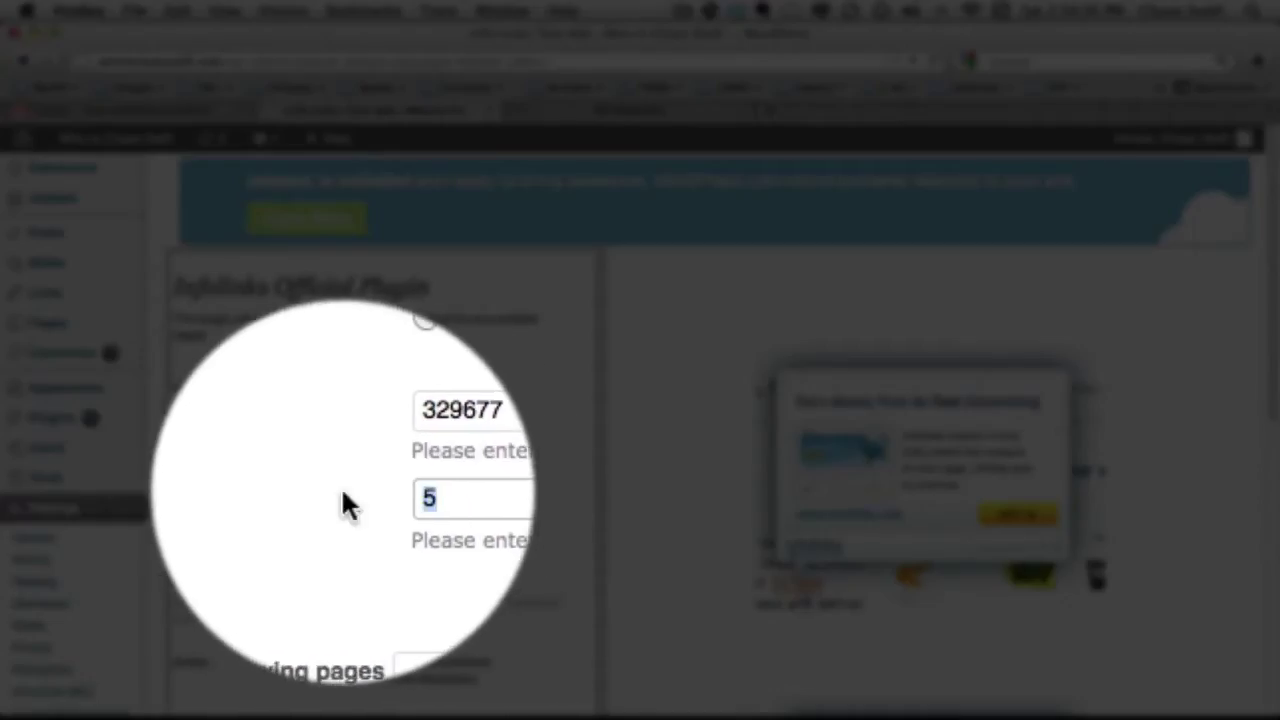
text(4)
scroll(586, 505, down, 5)
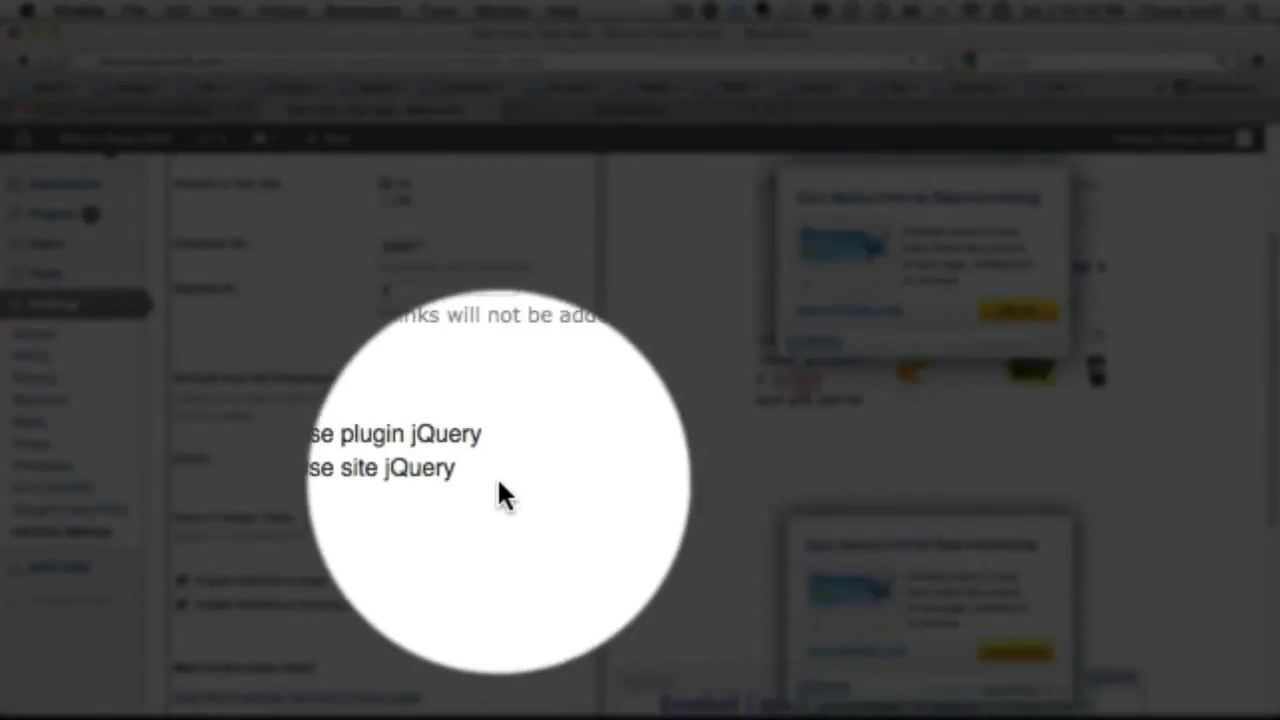
scroll(500, 480, down, 3)
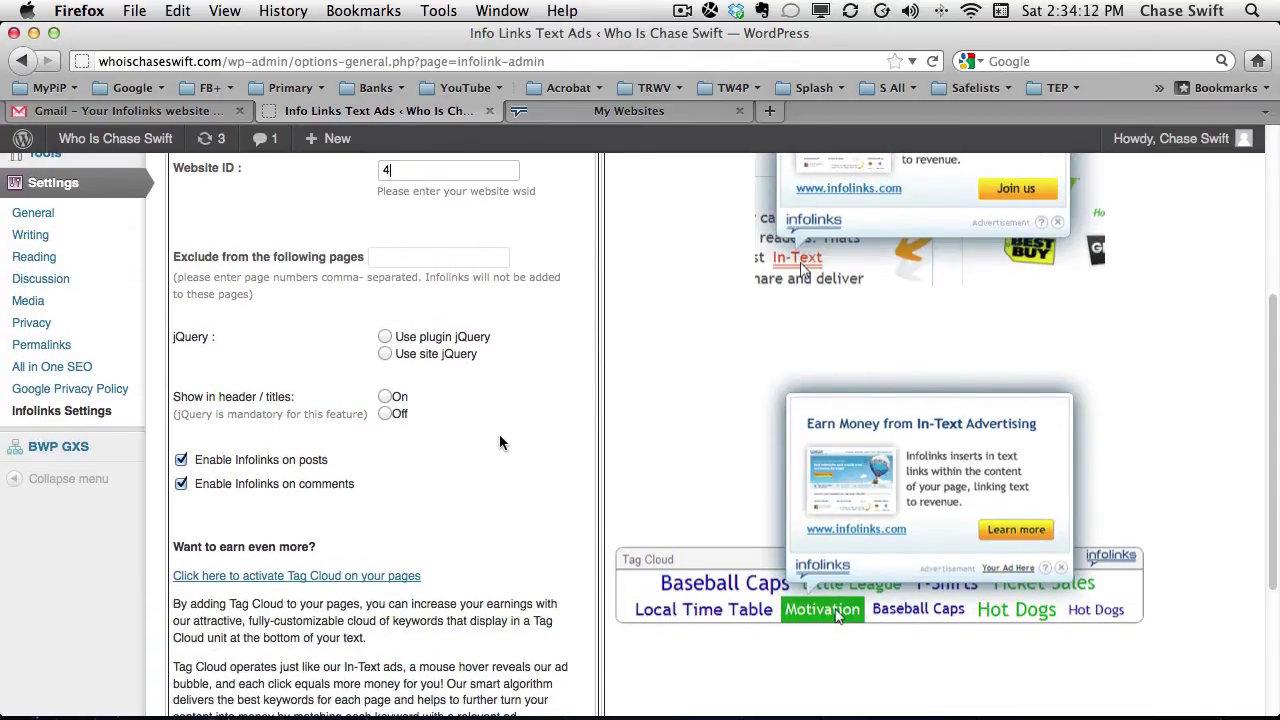
scroll(502, 440, down, 6)
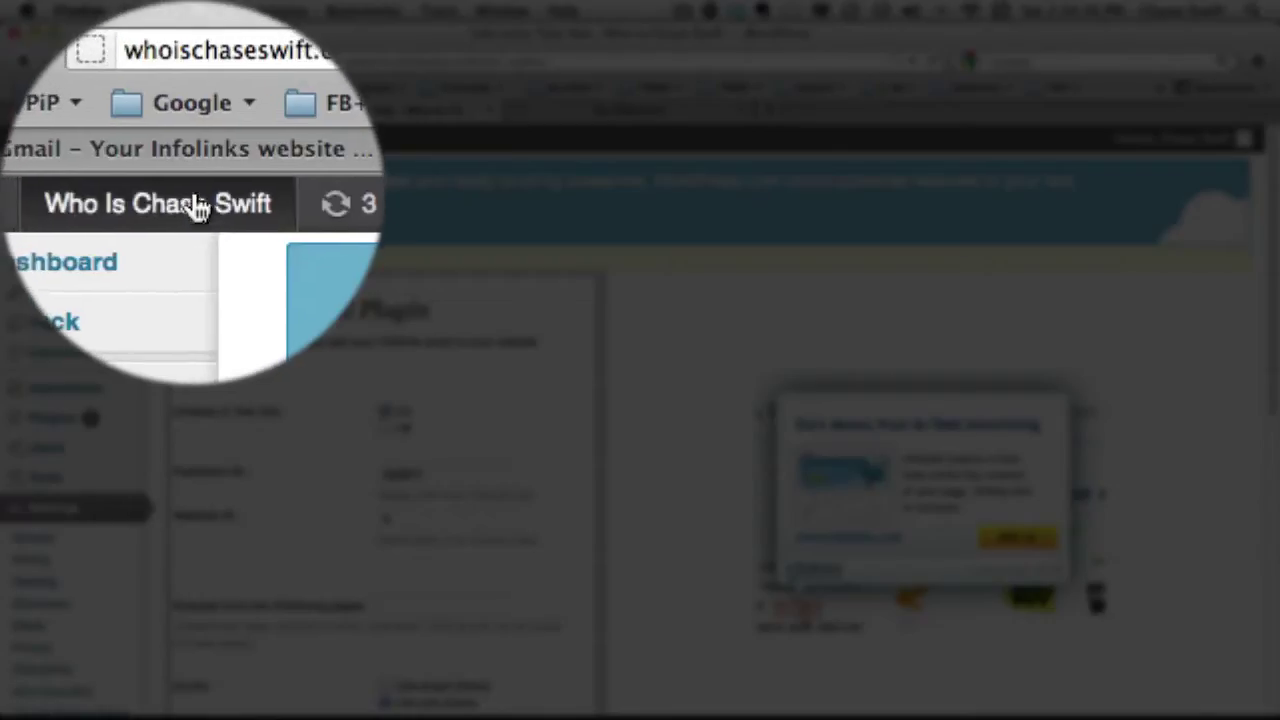
mouse_move(128, 140)
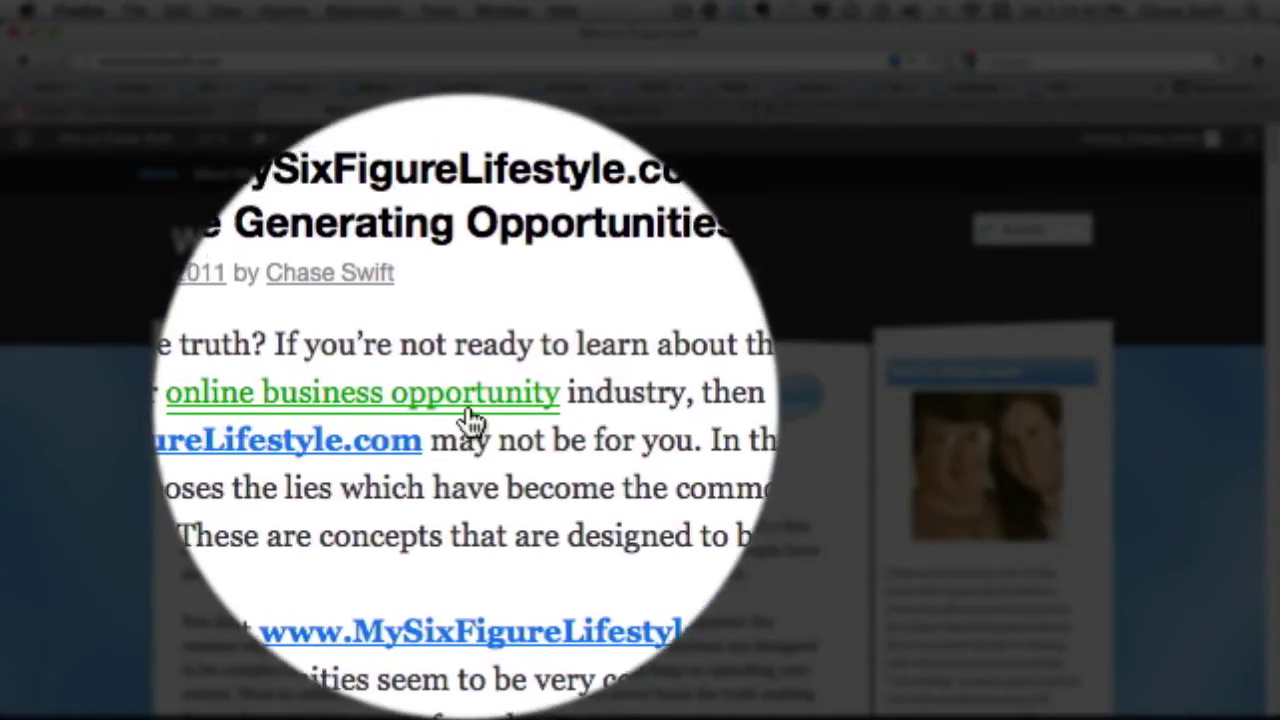
Check the Infolinks ad bubbles on the blog's green in-text links, then return to My Websites.
mouse_move(452, 506)
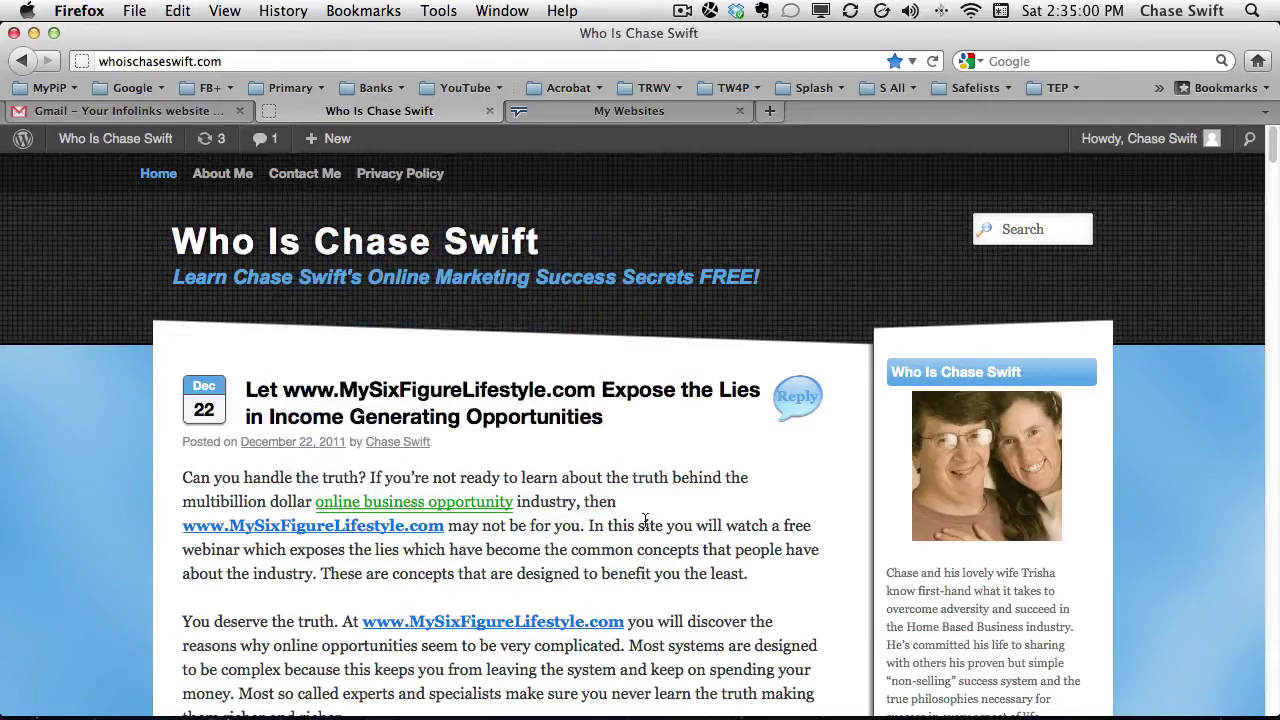
scroll(628, 472, down, 5)
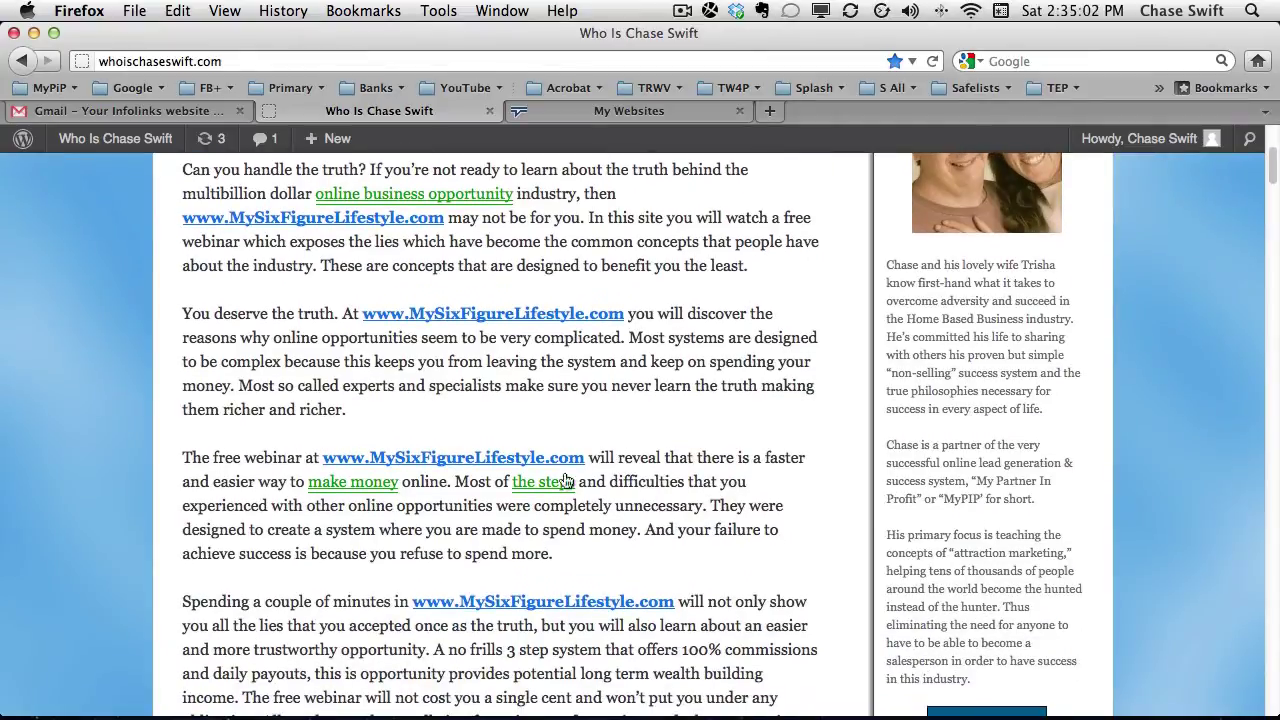
mouse_move(527, 493)
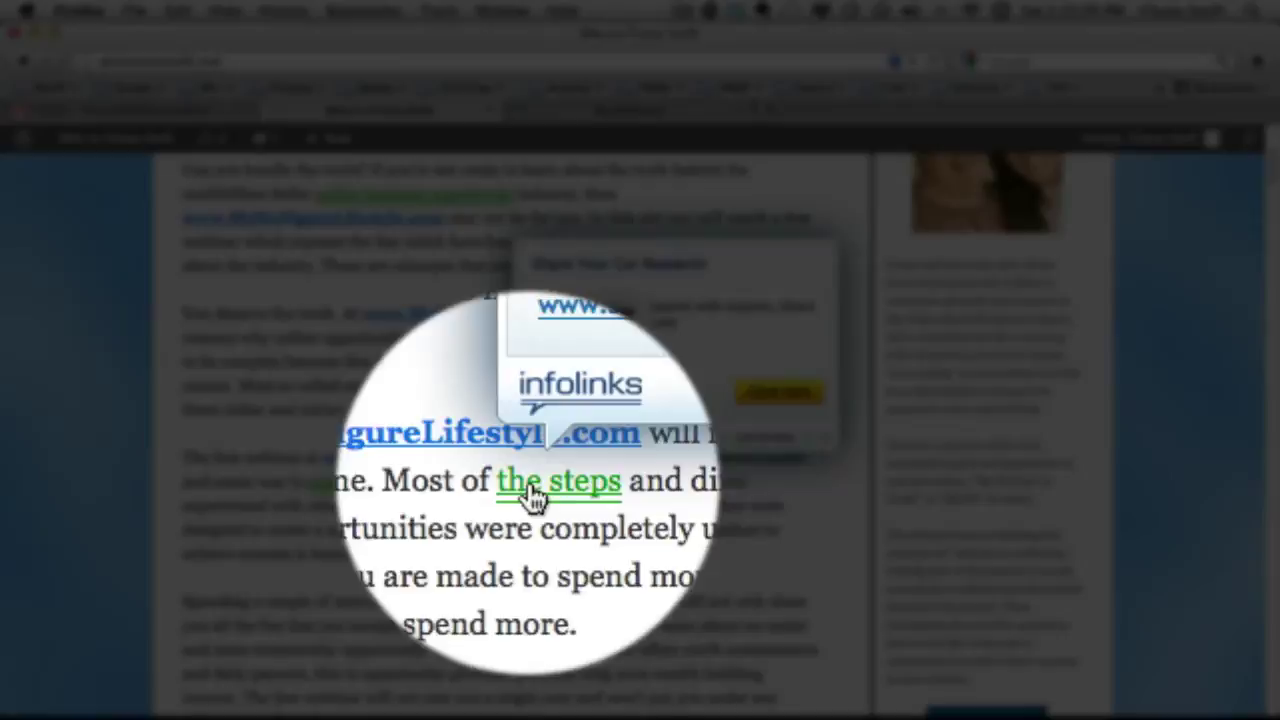
scroll(660, 497, down, 4)
scroll(660, 497, down, 4)
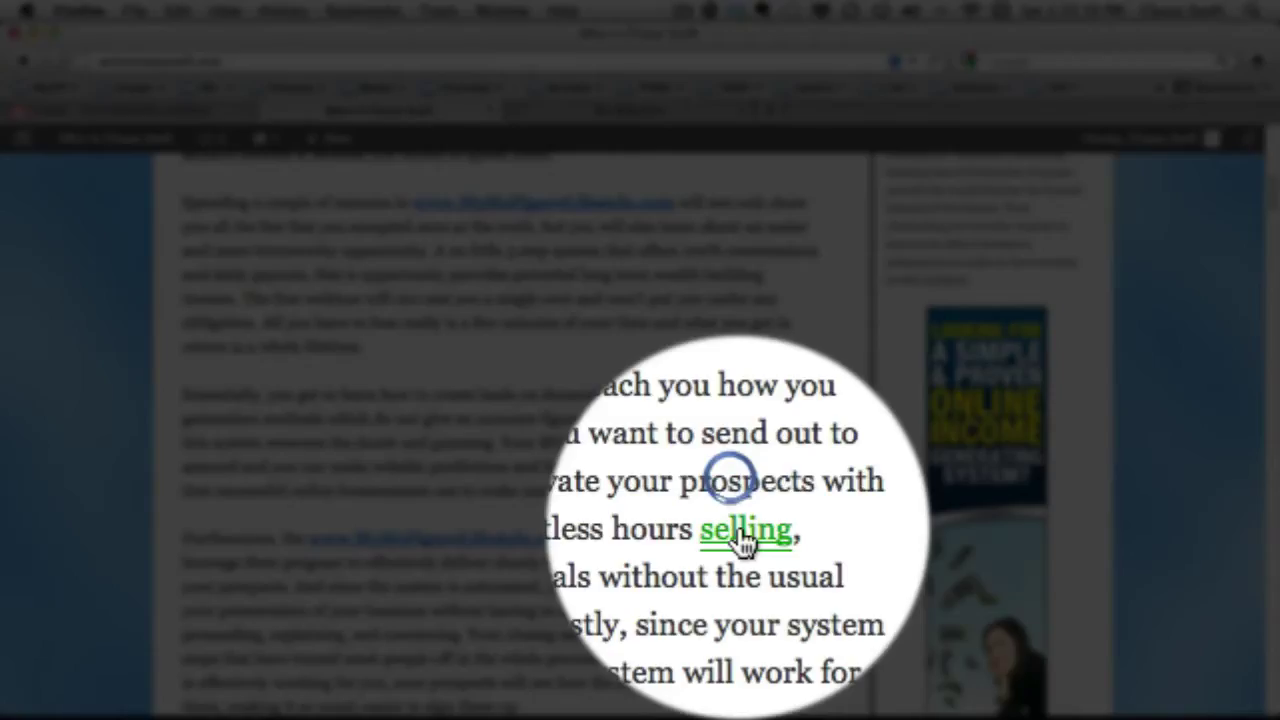
mouse_move(742, 612)
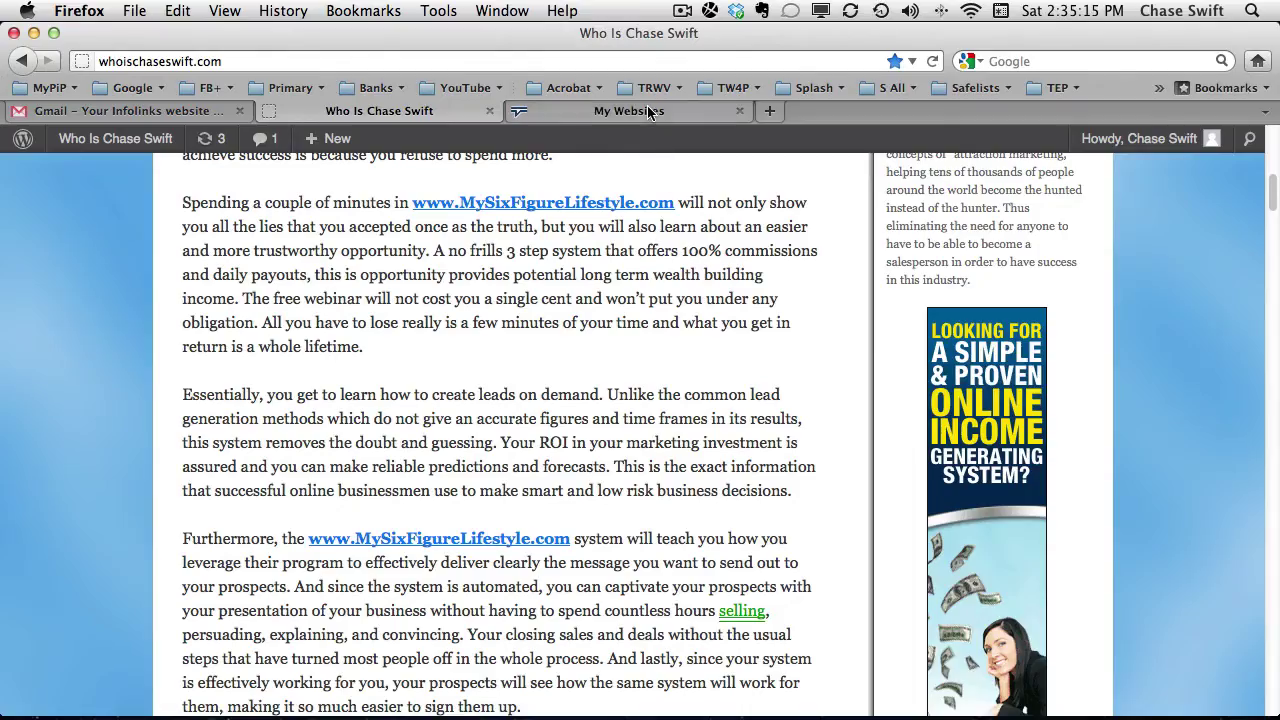
click(648, 111)
scroll(621, 227, up, 4)
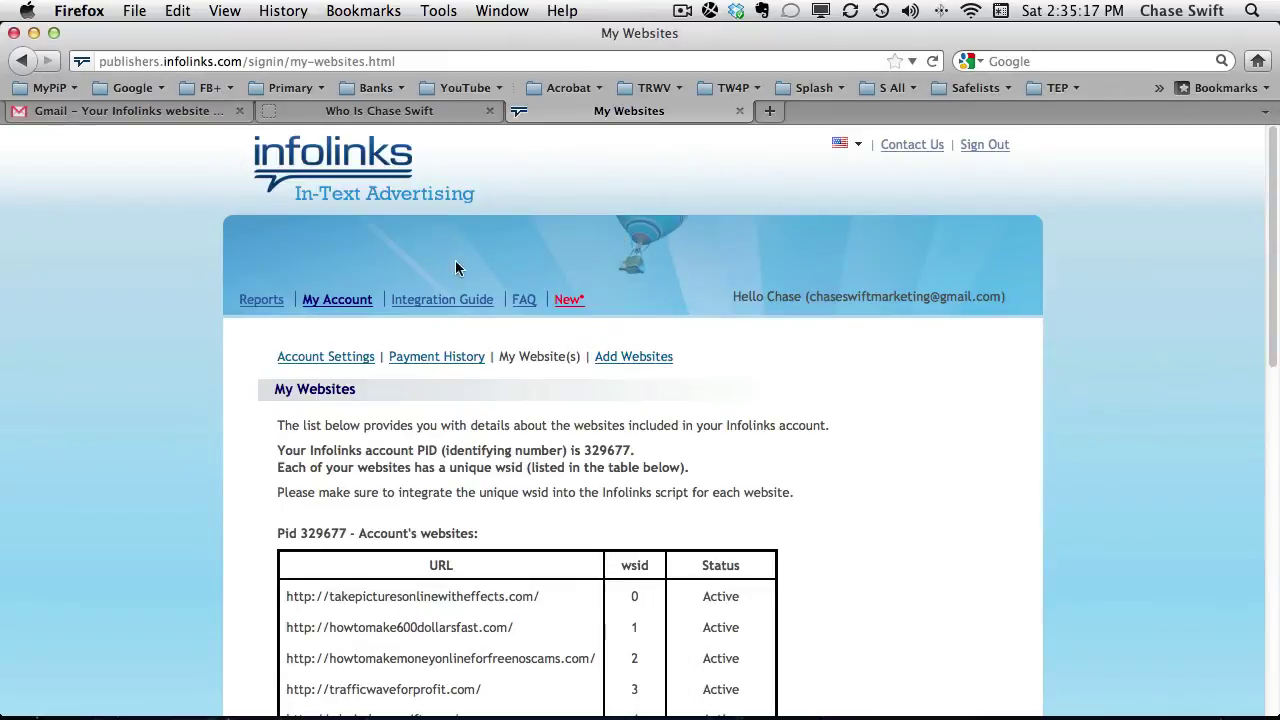
Display the Infolinks Reports page for the last three months, Oct 18 to Dec 23, 2011.
click(337, 299)
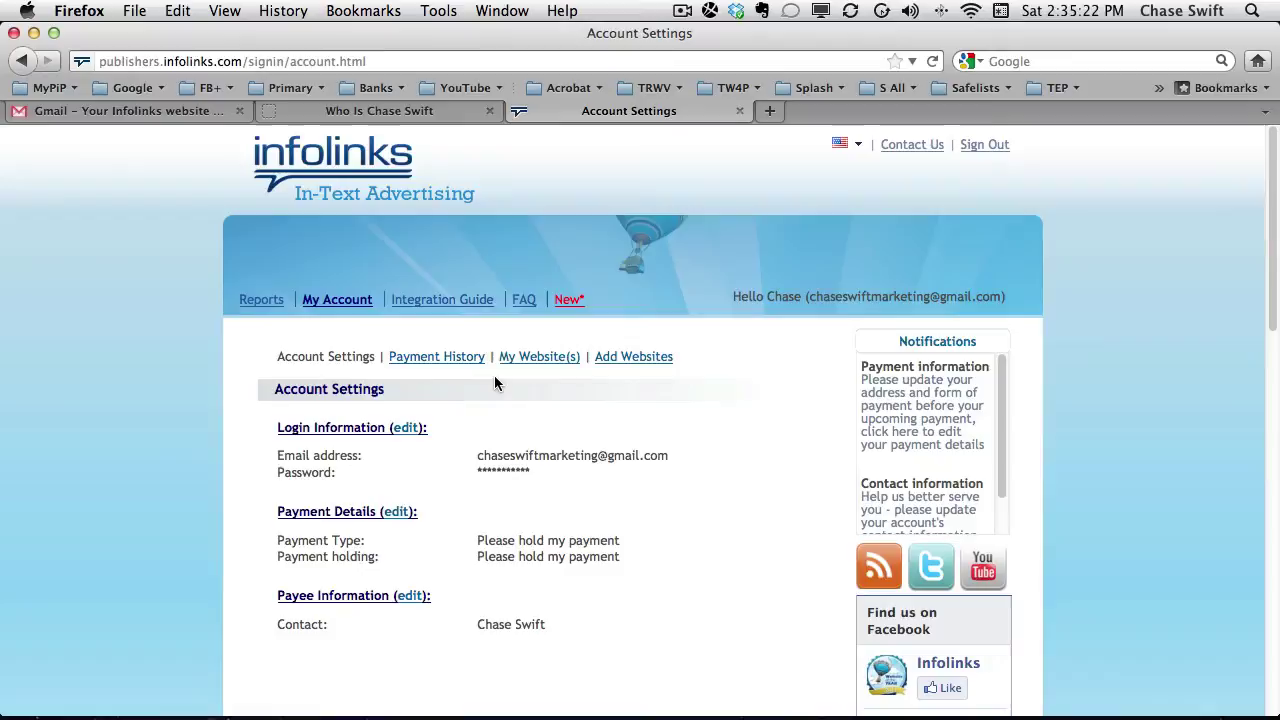
click(260, 300)
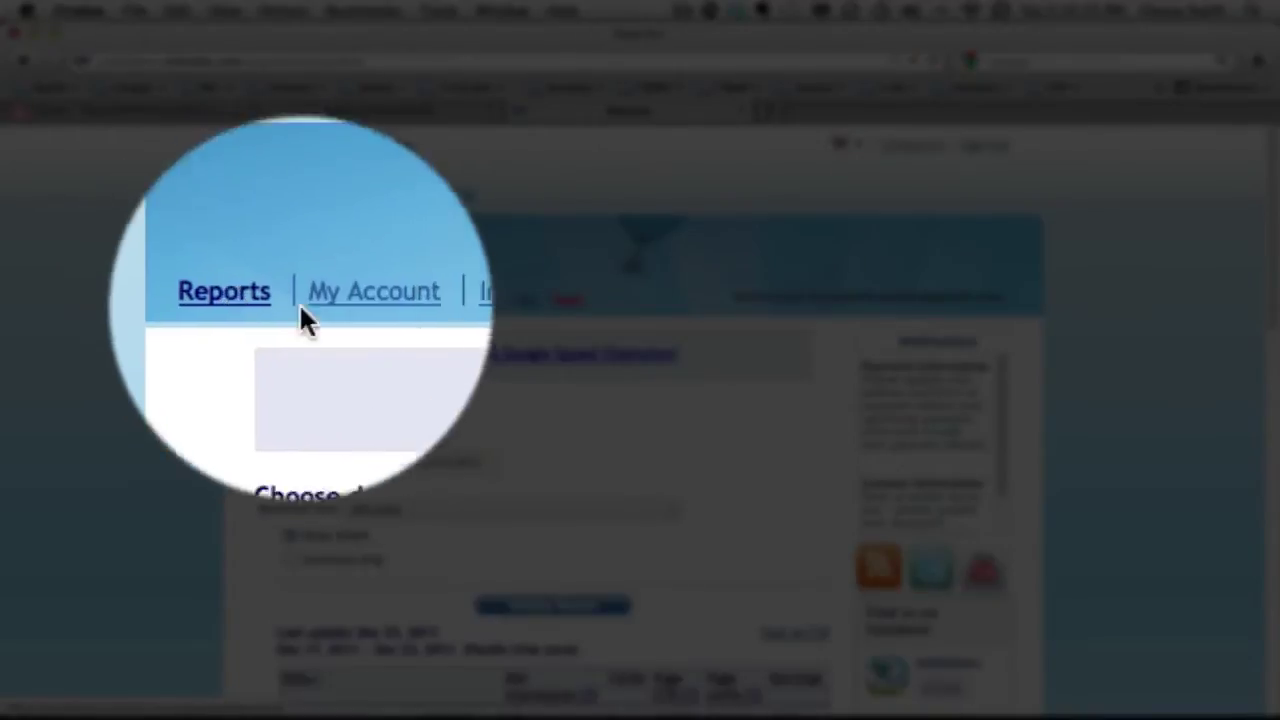
scroll(395, 380, down, 2)
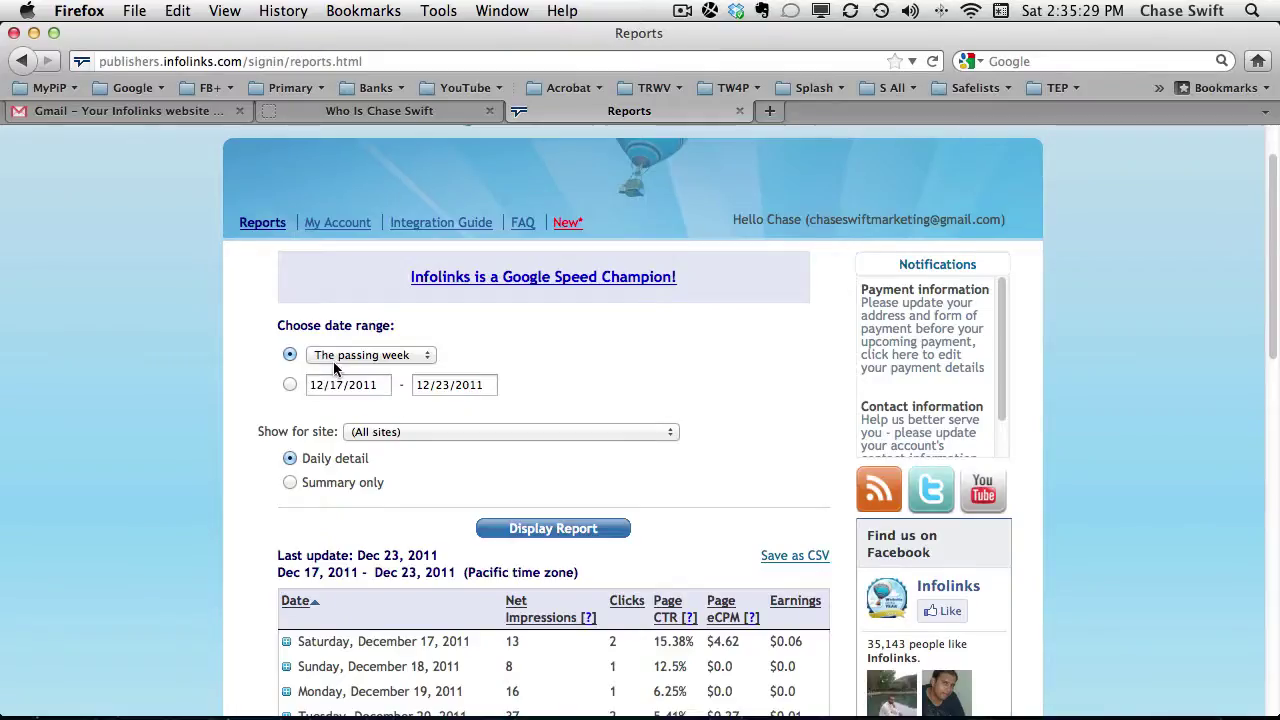
click(340, 356)
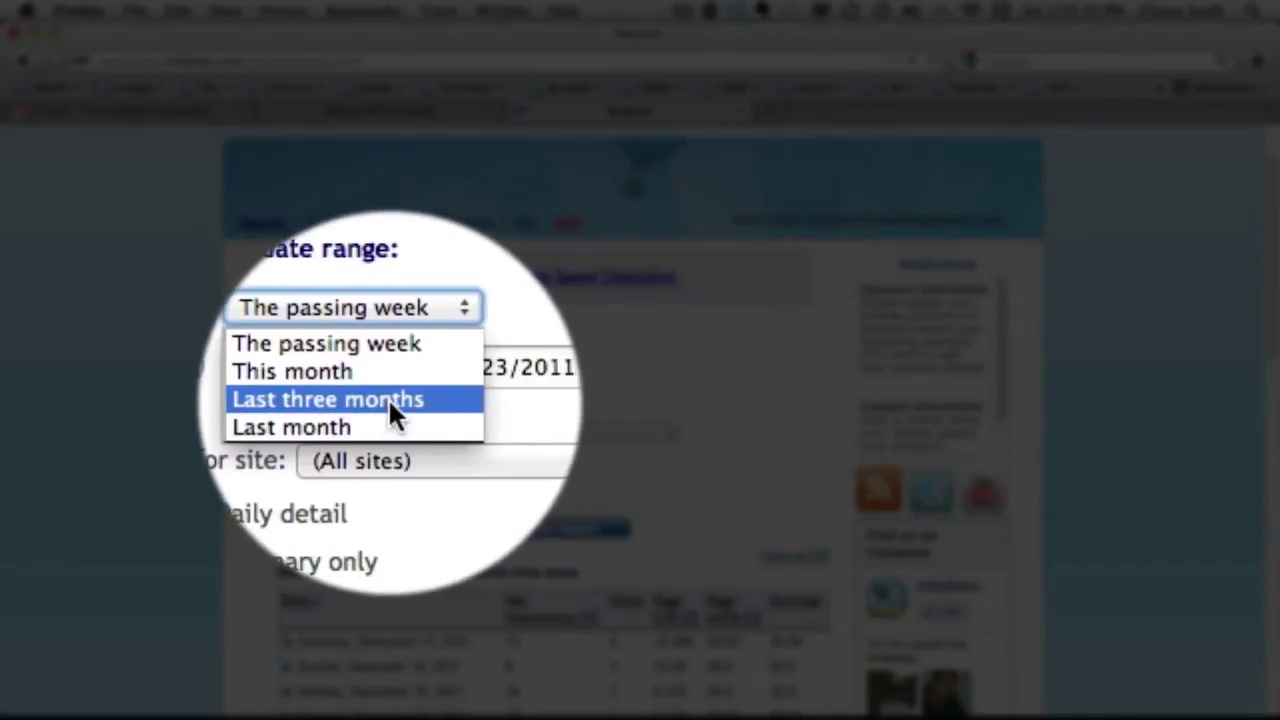
click(386, 401)
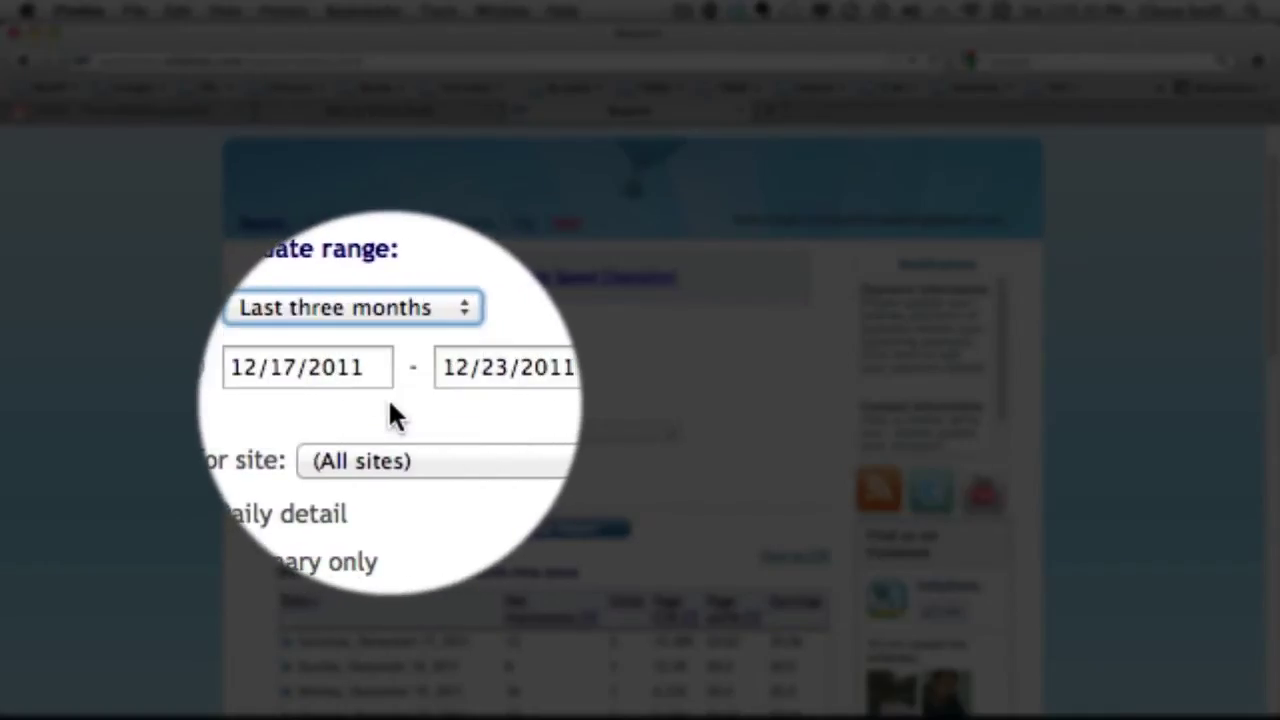
click(597, 527)
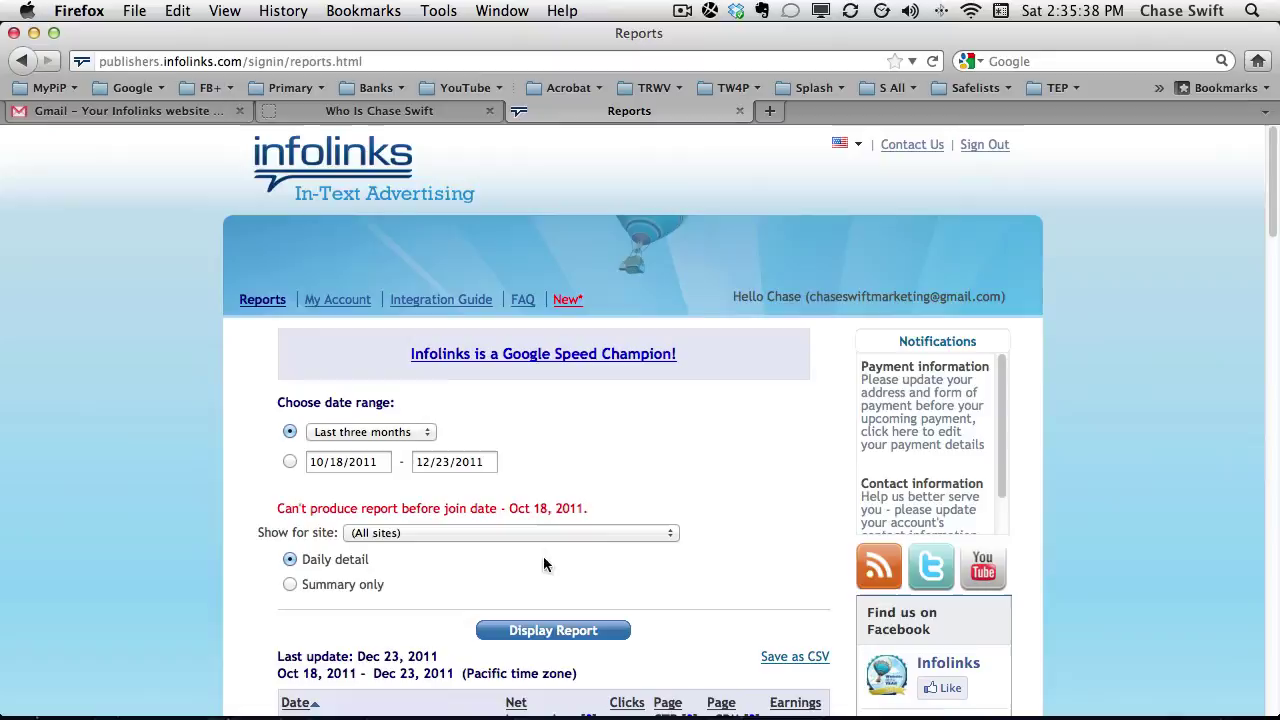
Review the daily earnings table and expand Thursday, December 22 to show per-site earnings.
scroll(604, 543, down, 15)
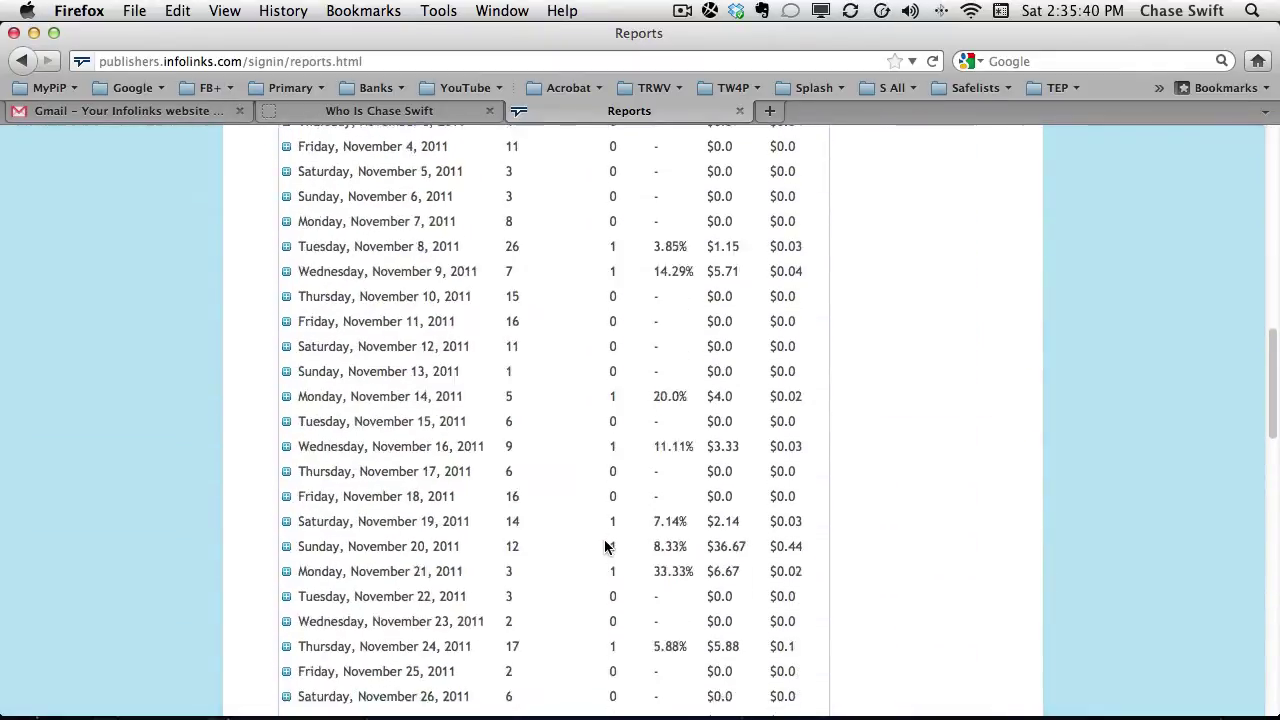
scroll(604, 545, down, 10)
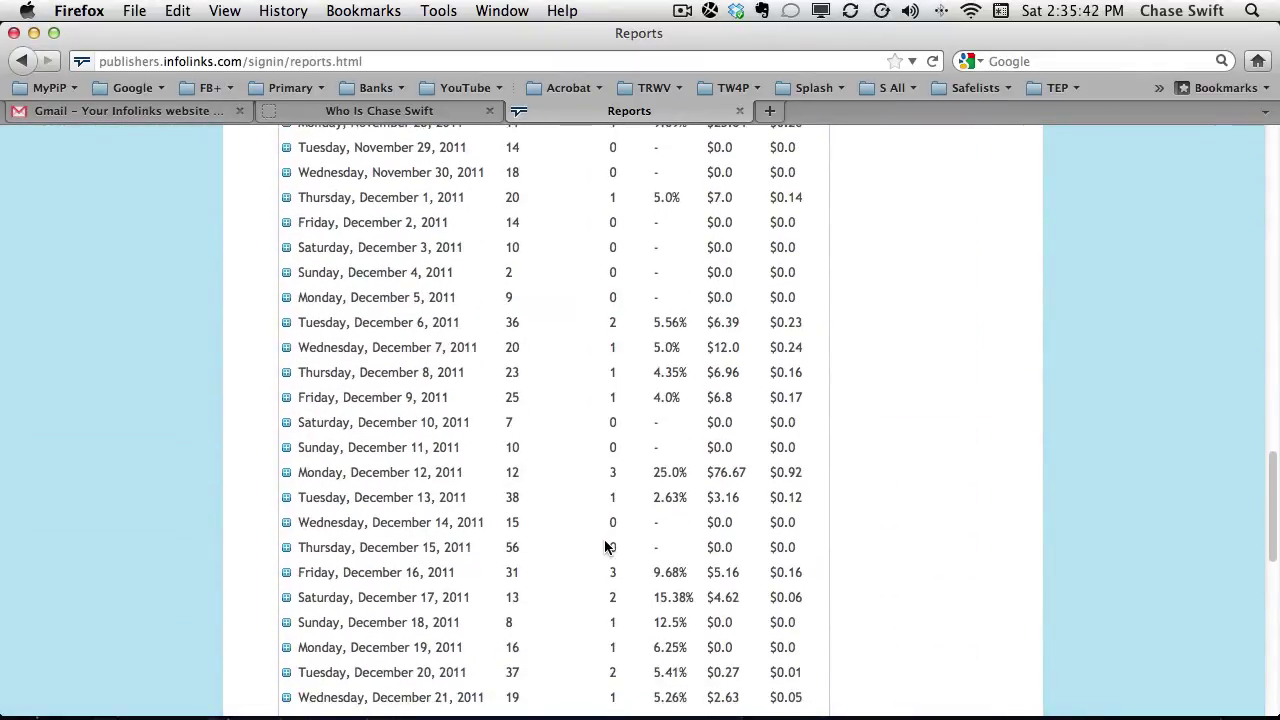
scroll(687, 518, down, 2)
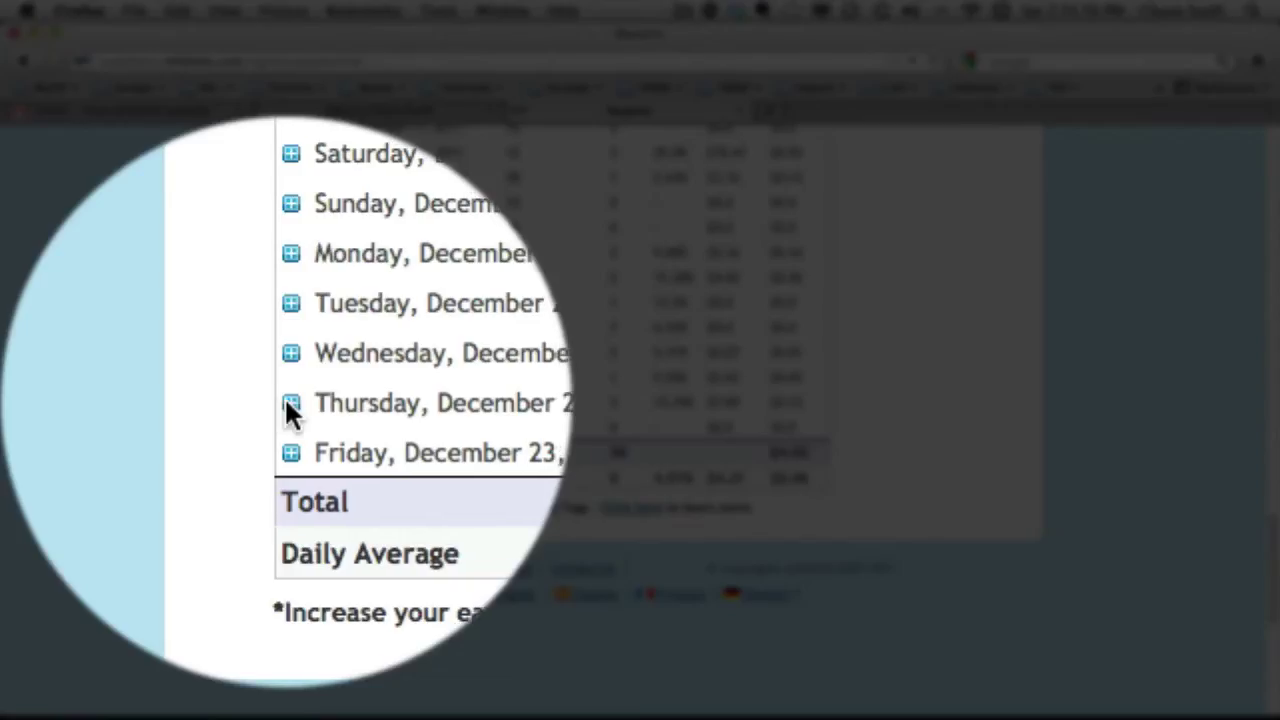
click(286, 402)
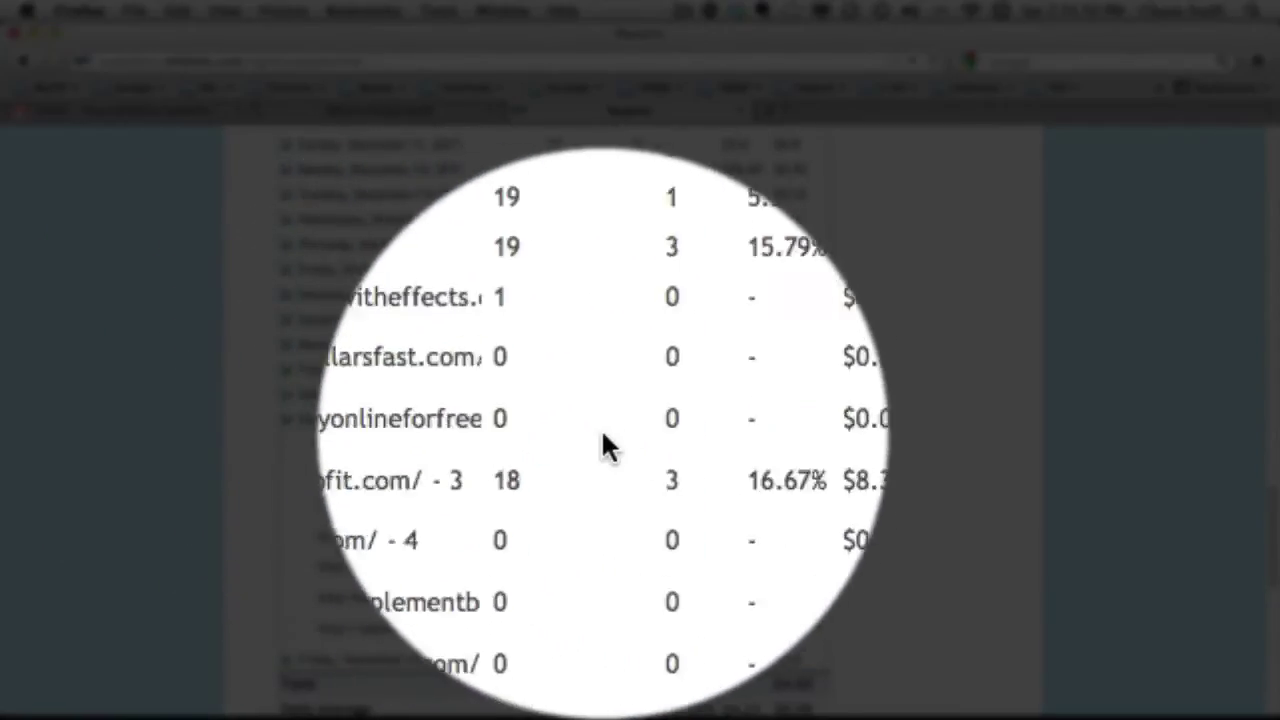